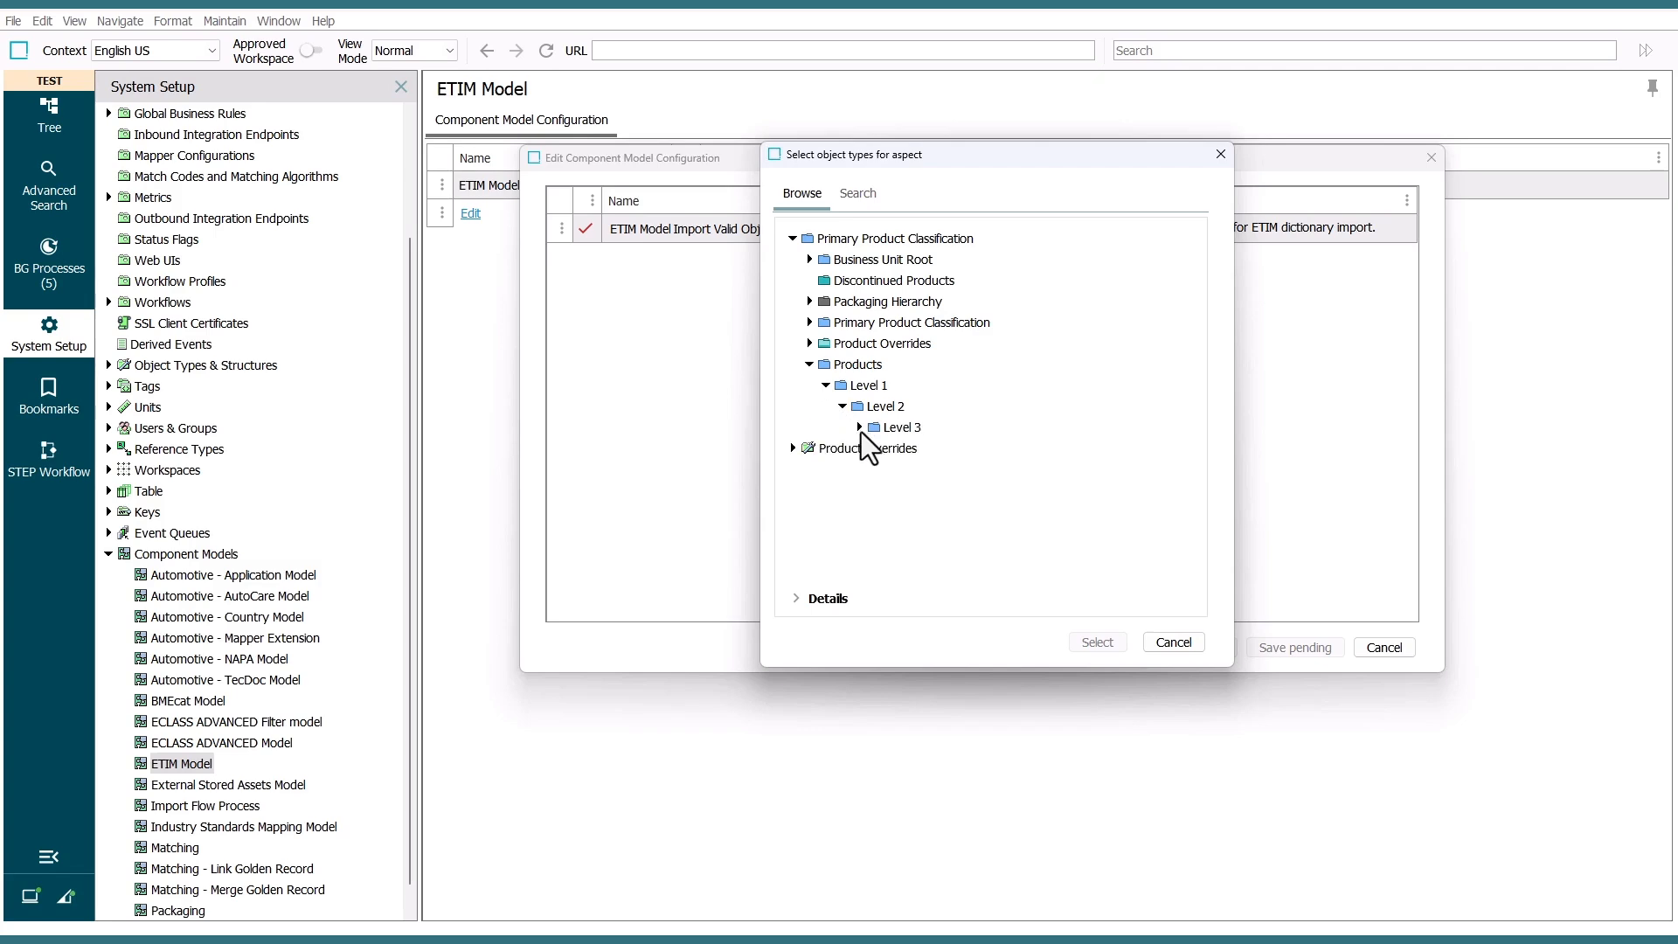
- Set SKU as the valid object type for ETIM dictionary import in the ETIM component model and save the configuration
left_click(860, 428)
left_click(892, 448)
left_click(1083, 643)
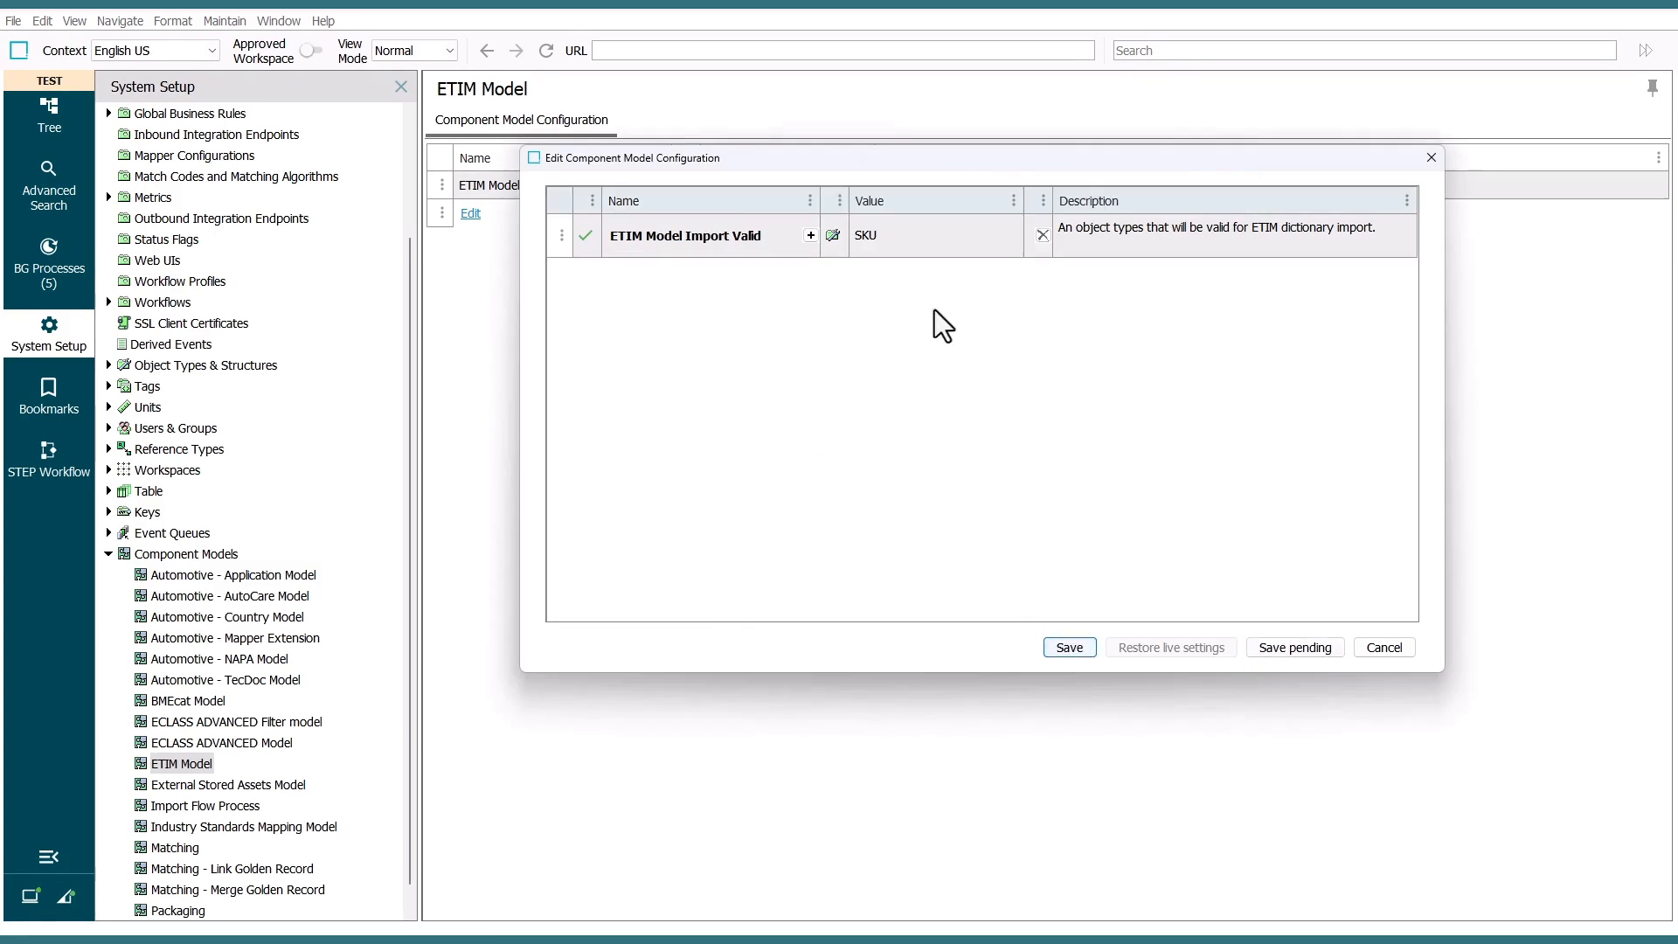
left_click(1070, 647)
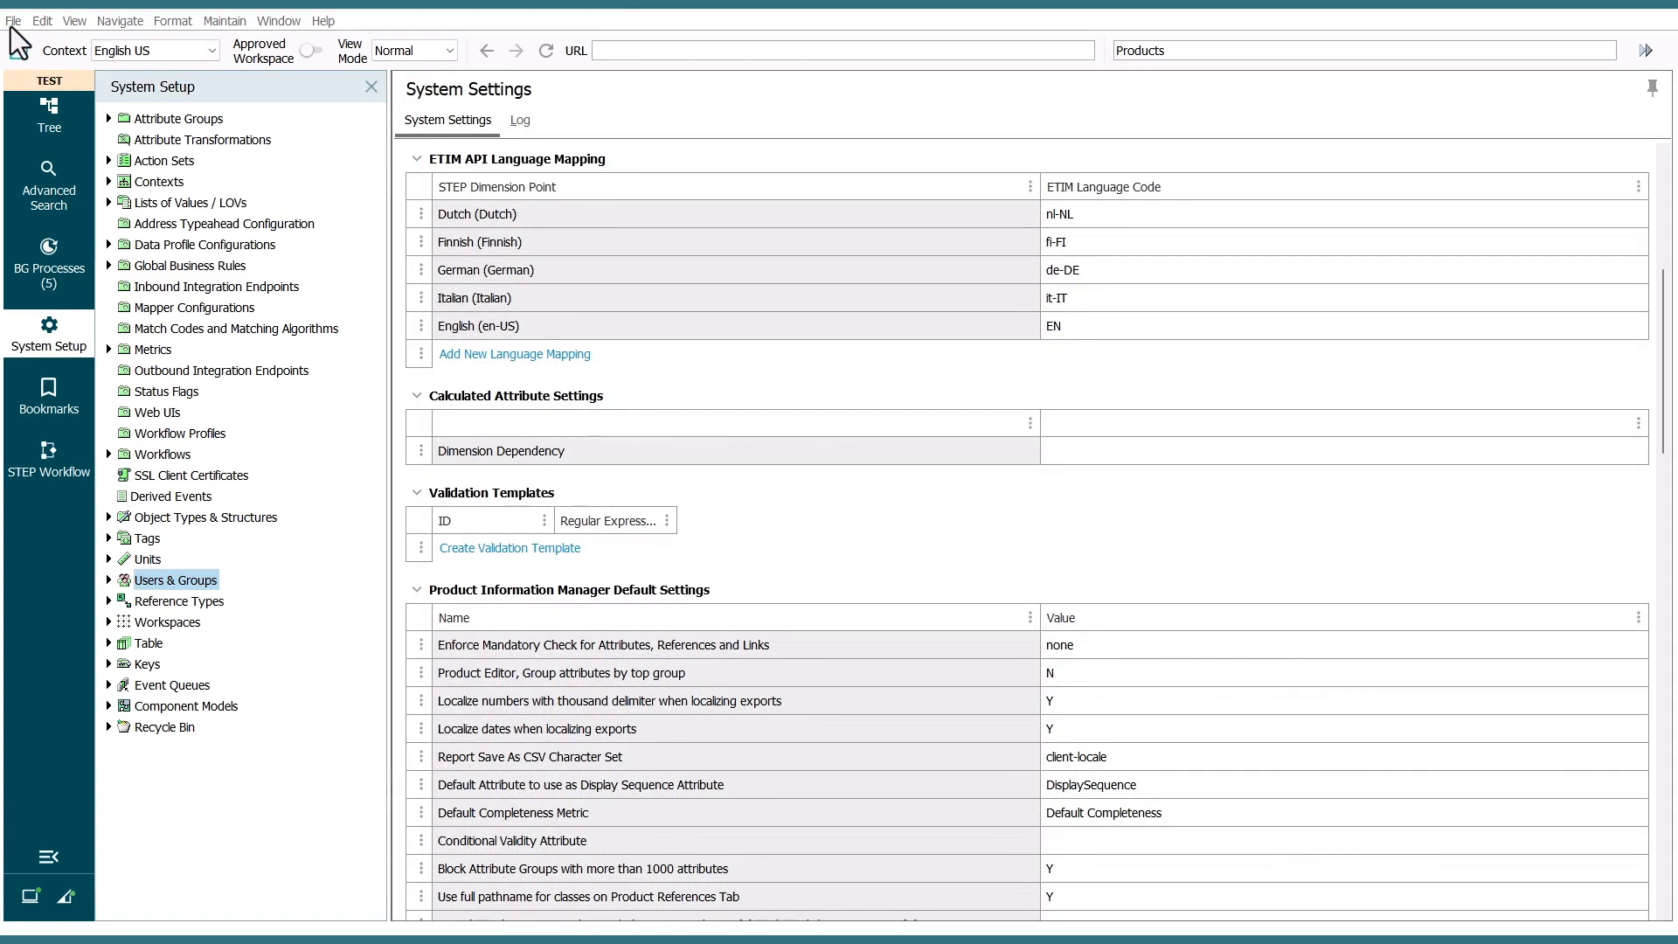
- Start an ETIM import and choose DYNAMIC as the ETIM version
left_click(13, 24)
mouse_move(52, 70)
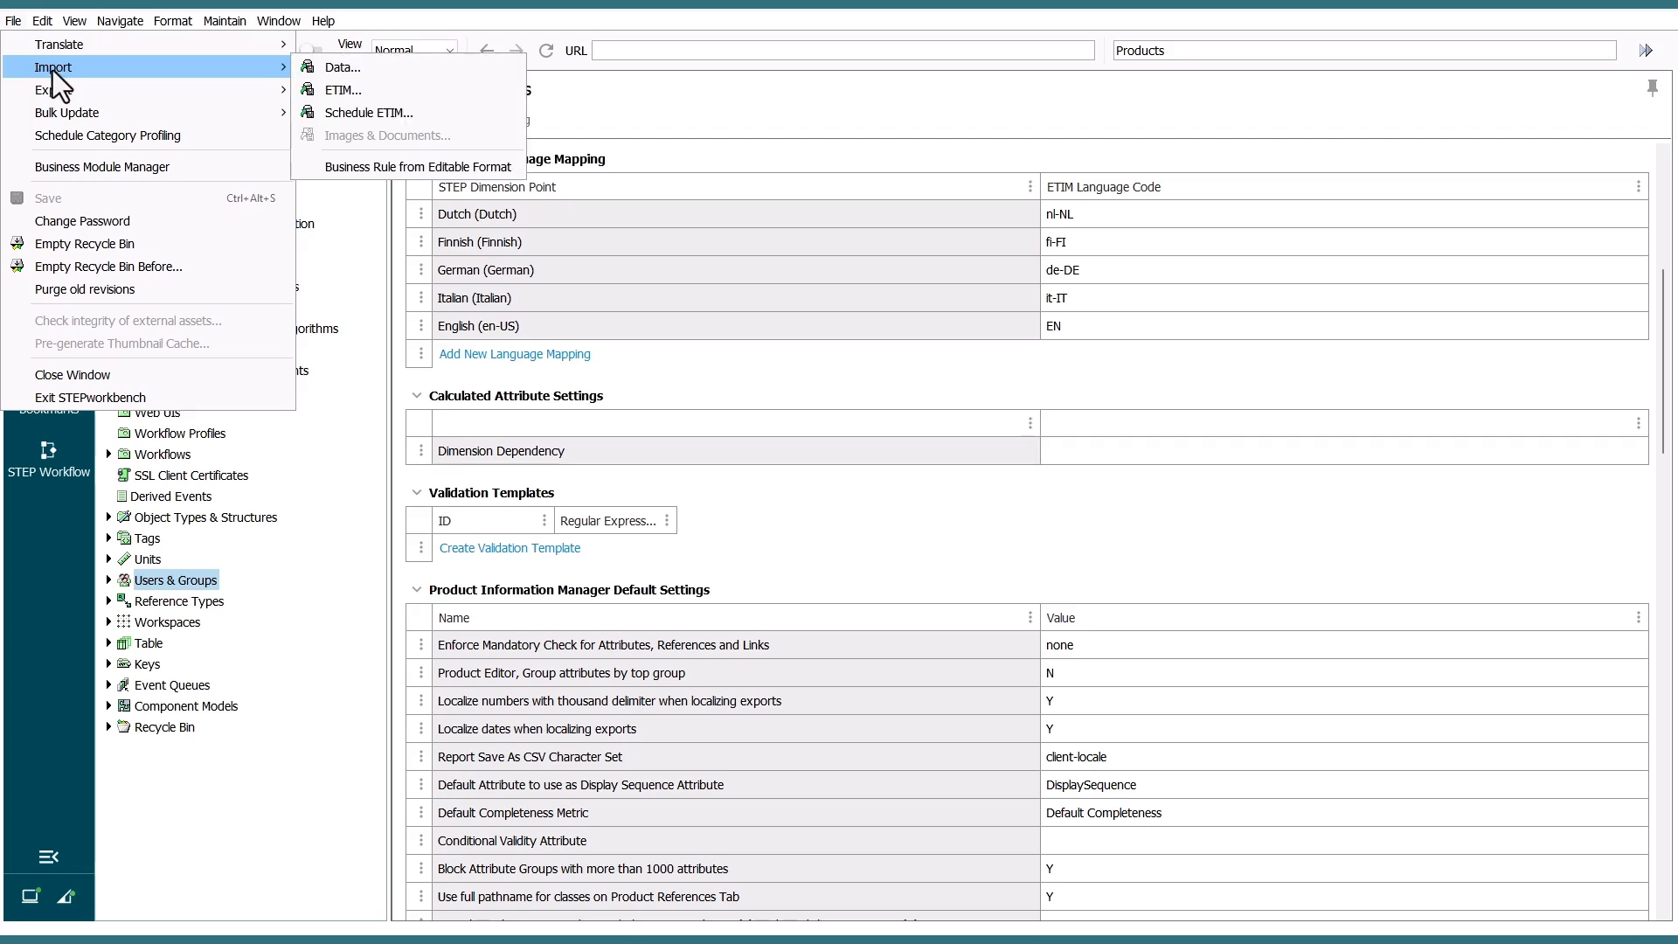
left_click(360, 97)
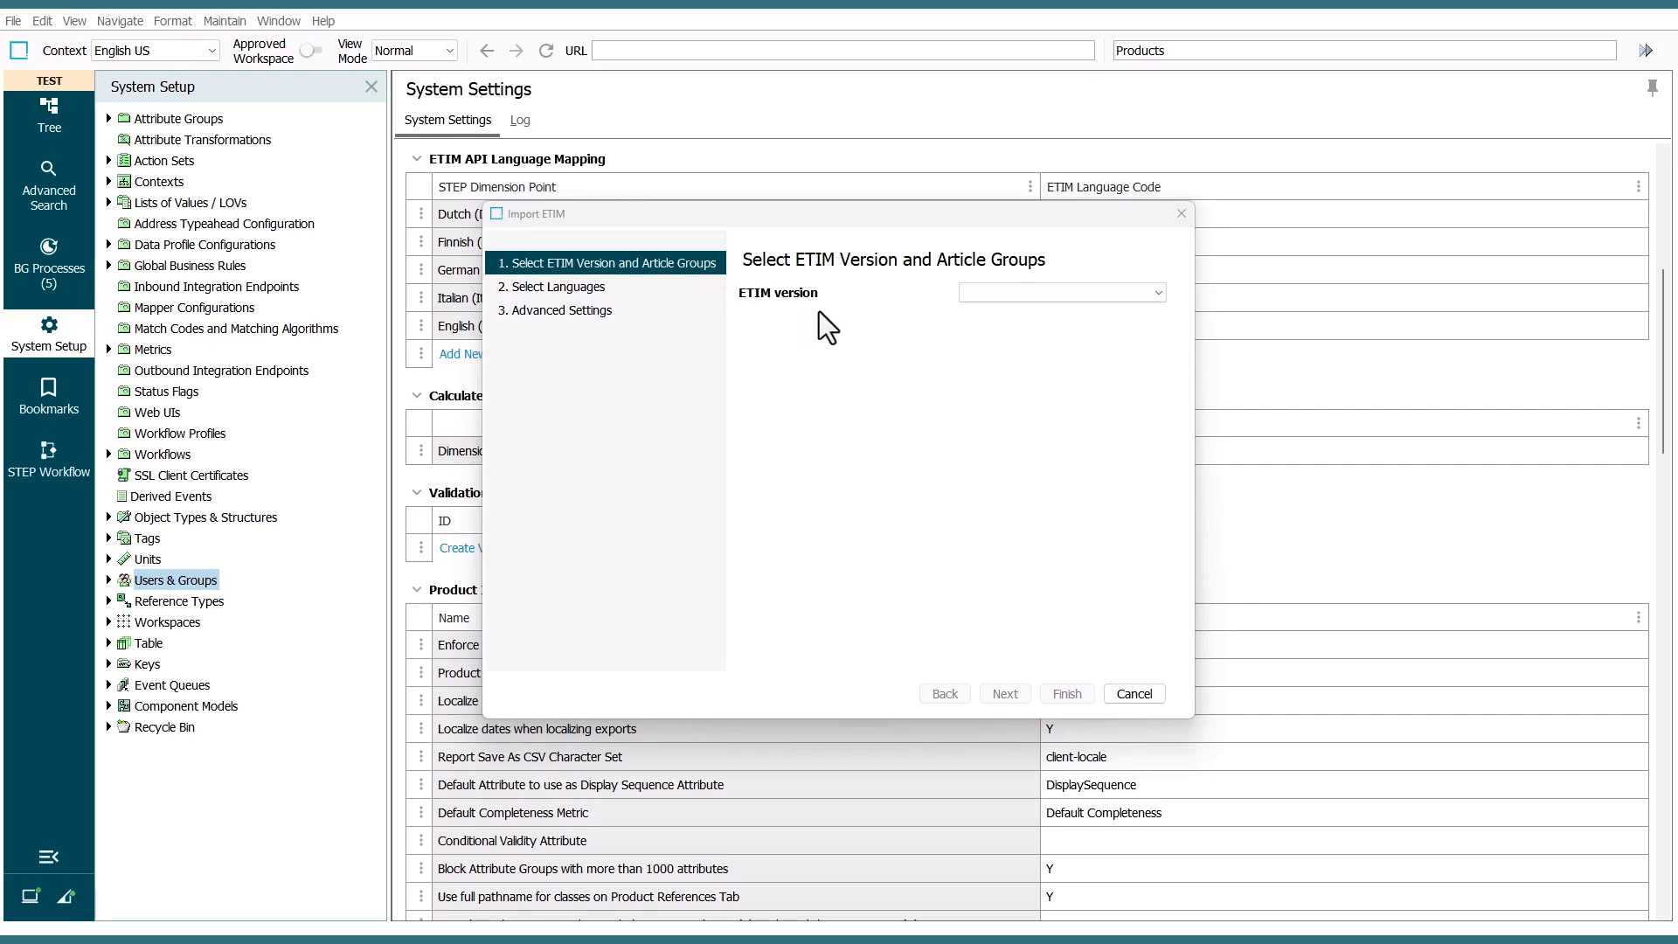
left_click(1157, 293)
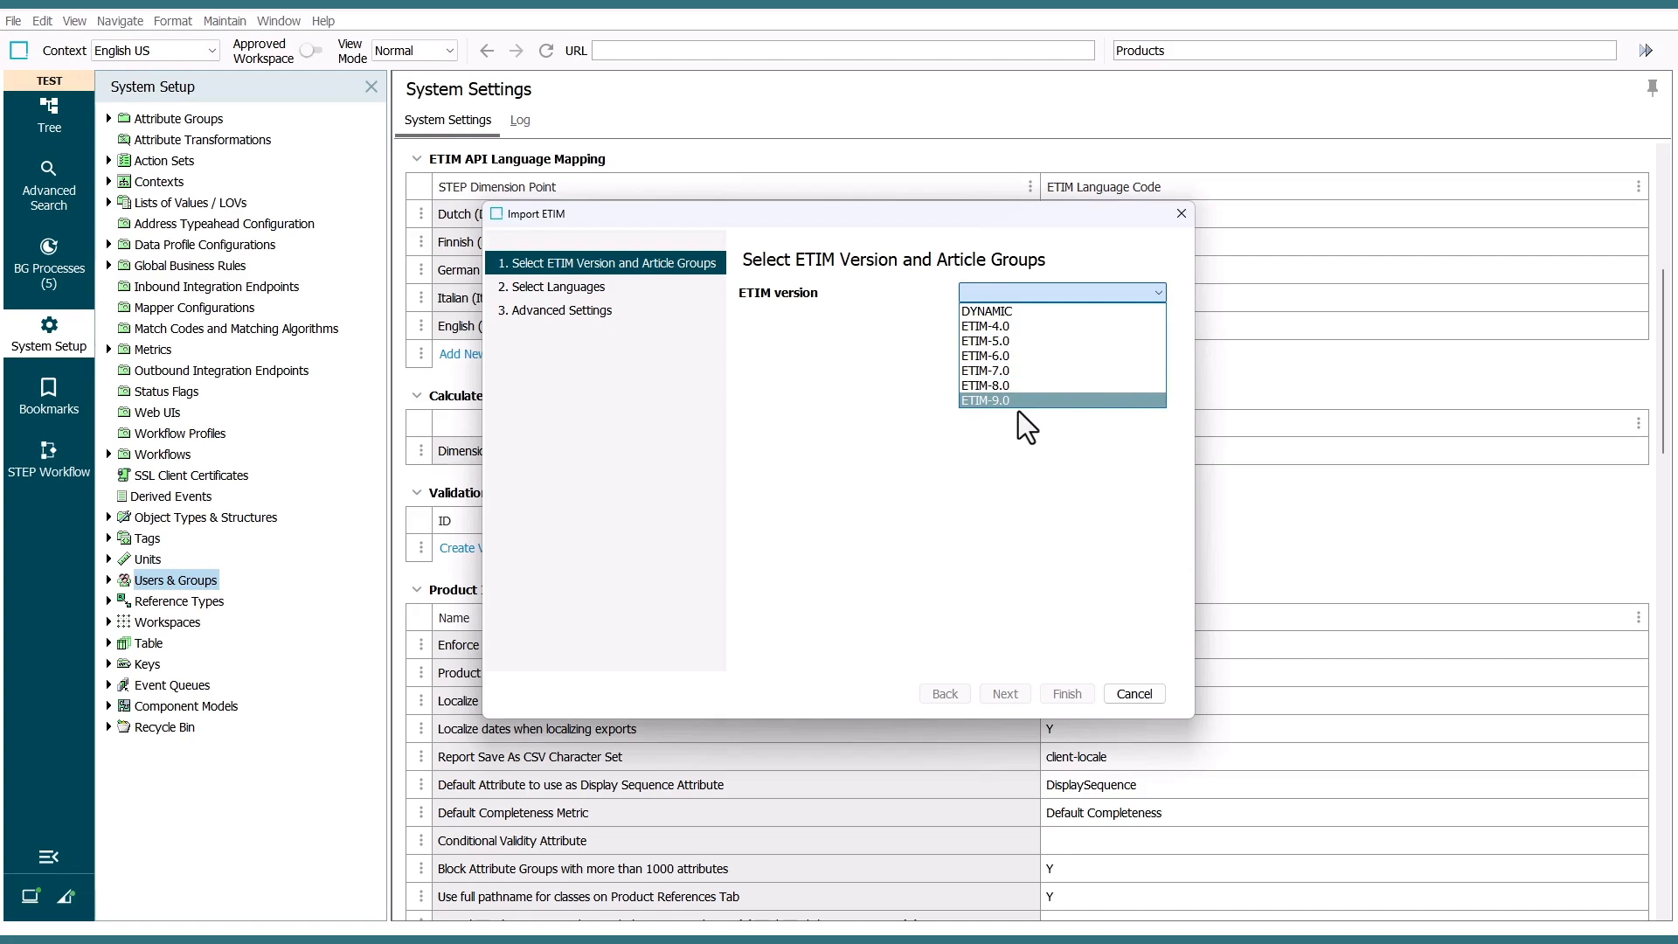
left_click(994, 312)
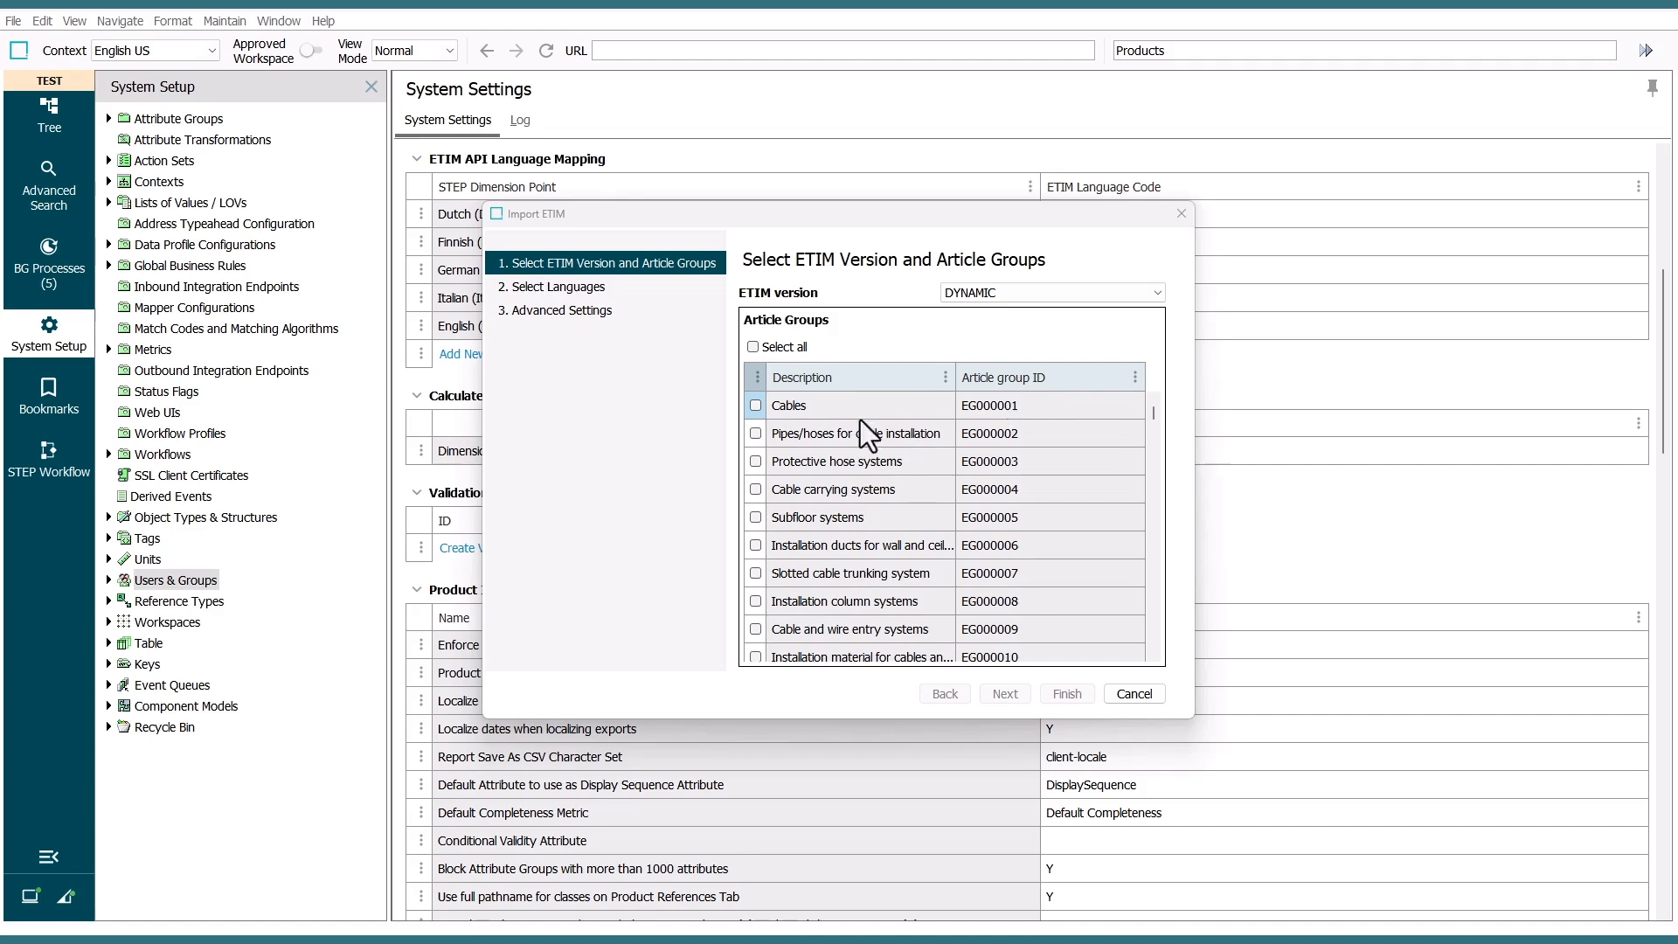
- Include the Cables, Pipes/hoses for cable installation and Protective hose systems article groups, and finish the import setup with default languages and advanced settings
left_click(755, 405)
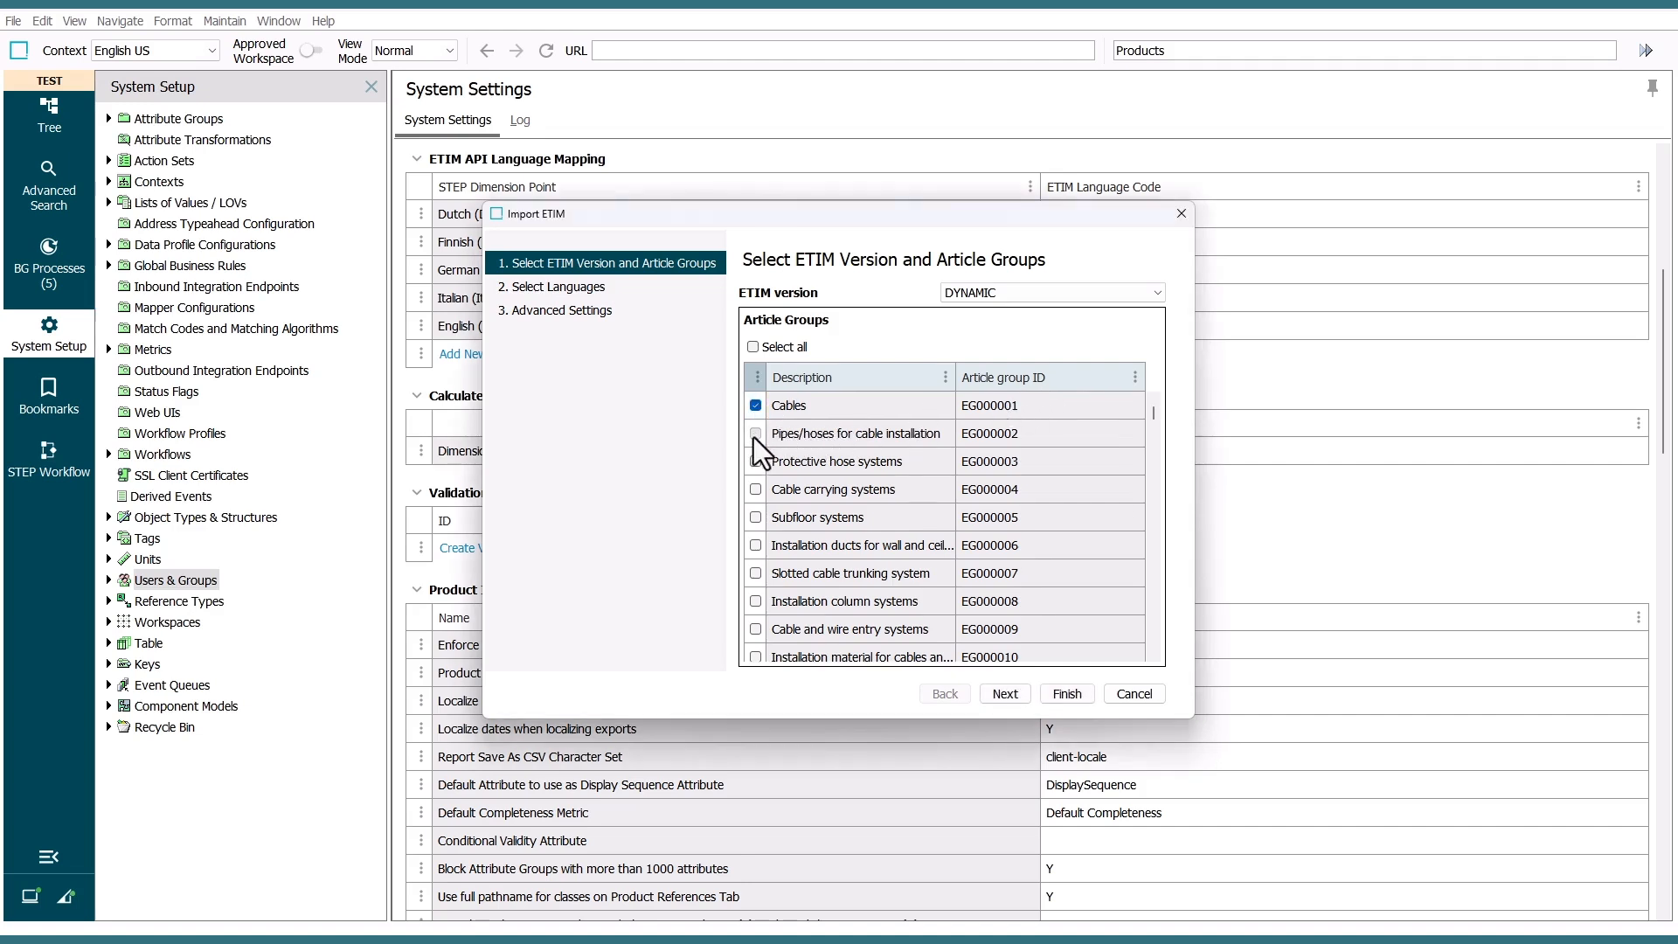
left_click(754, 434)
left_click(755, 461)
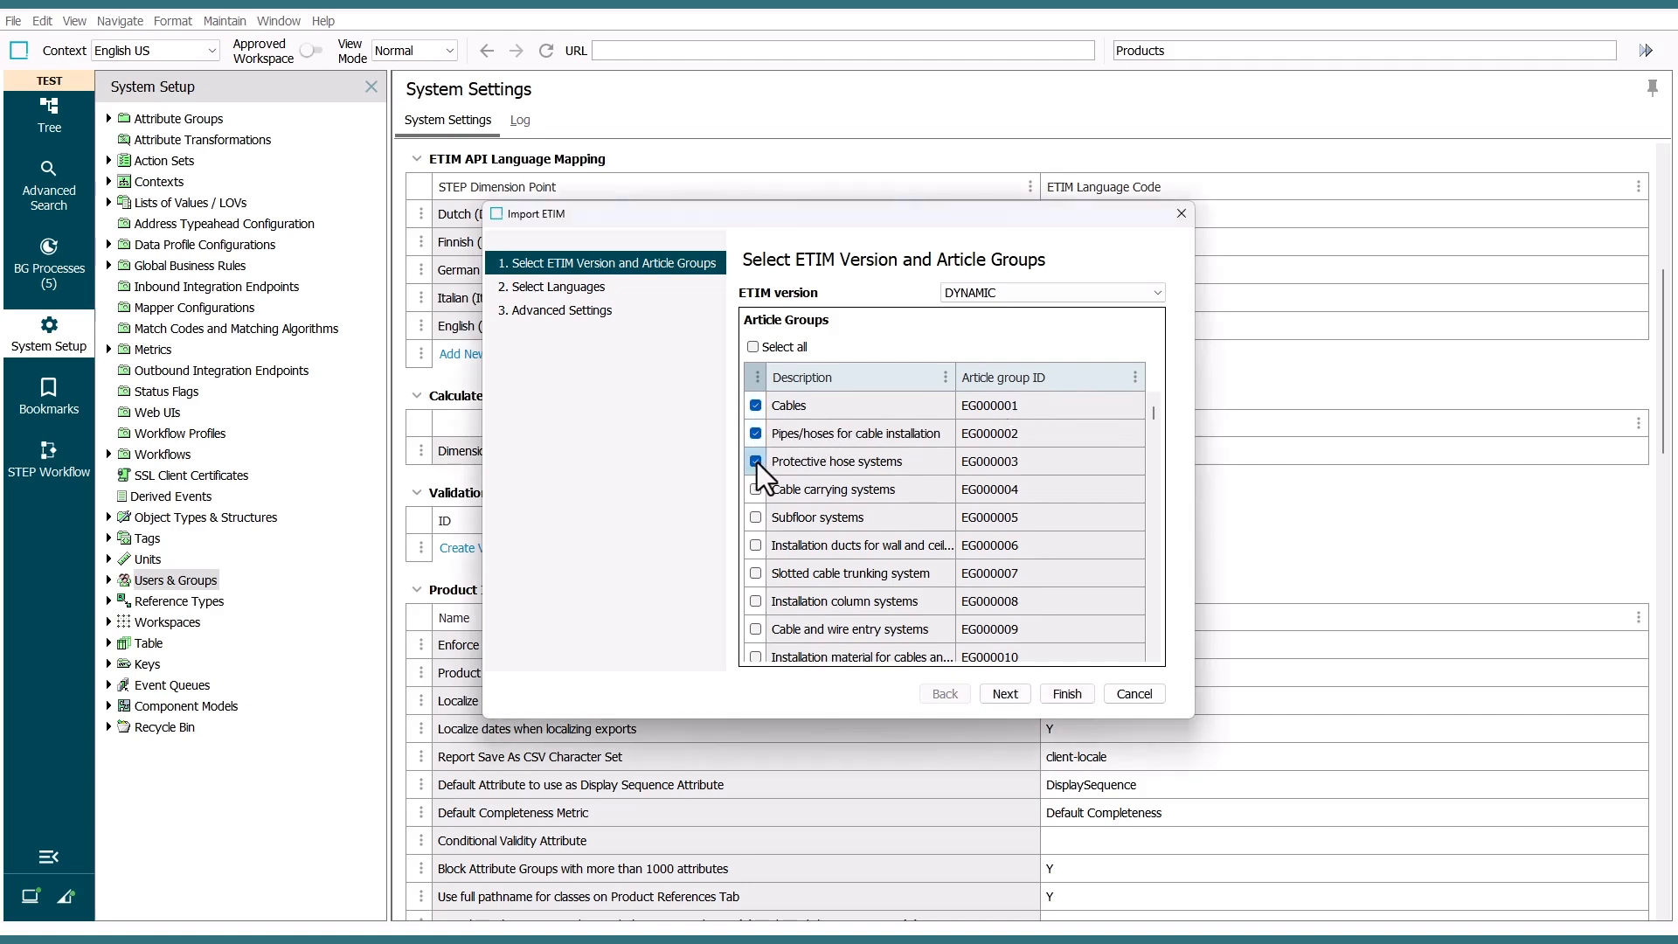
left_click(1003, 694)
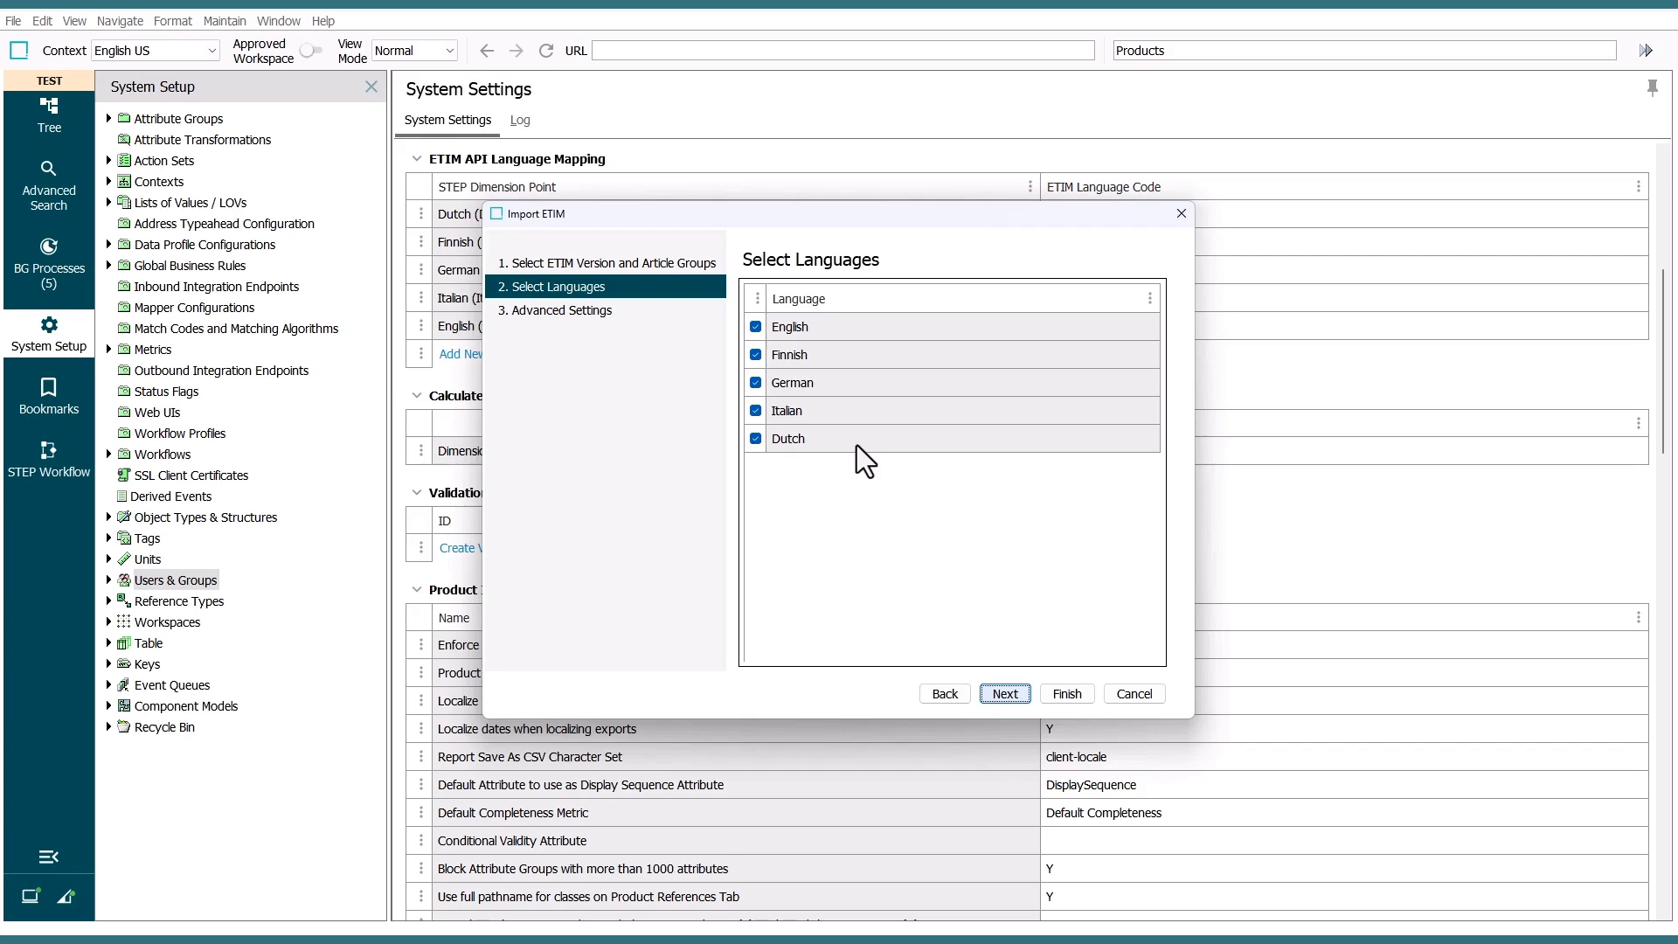
left_click(1003, 693)
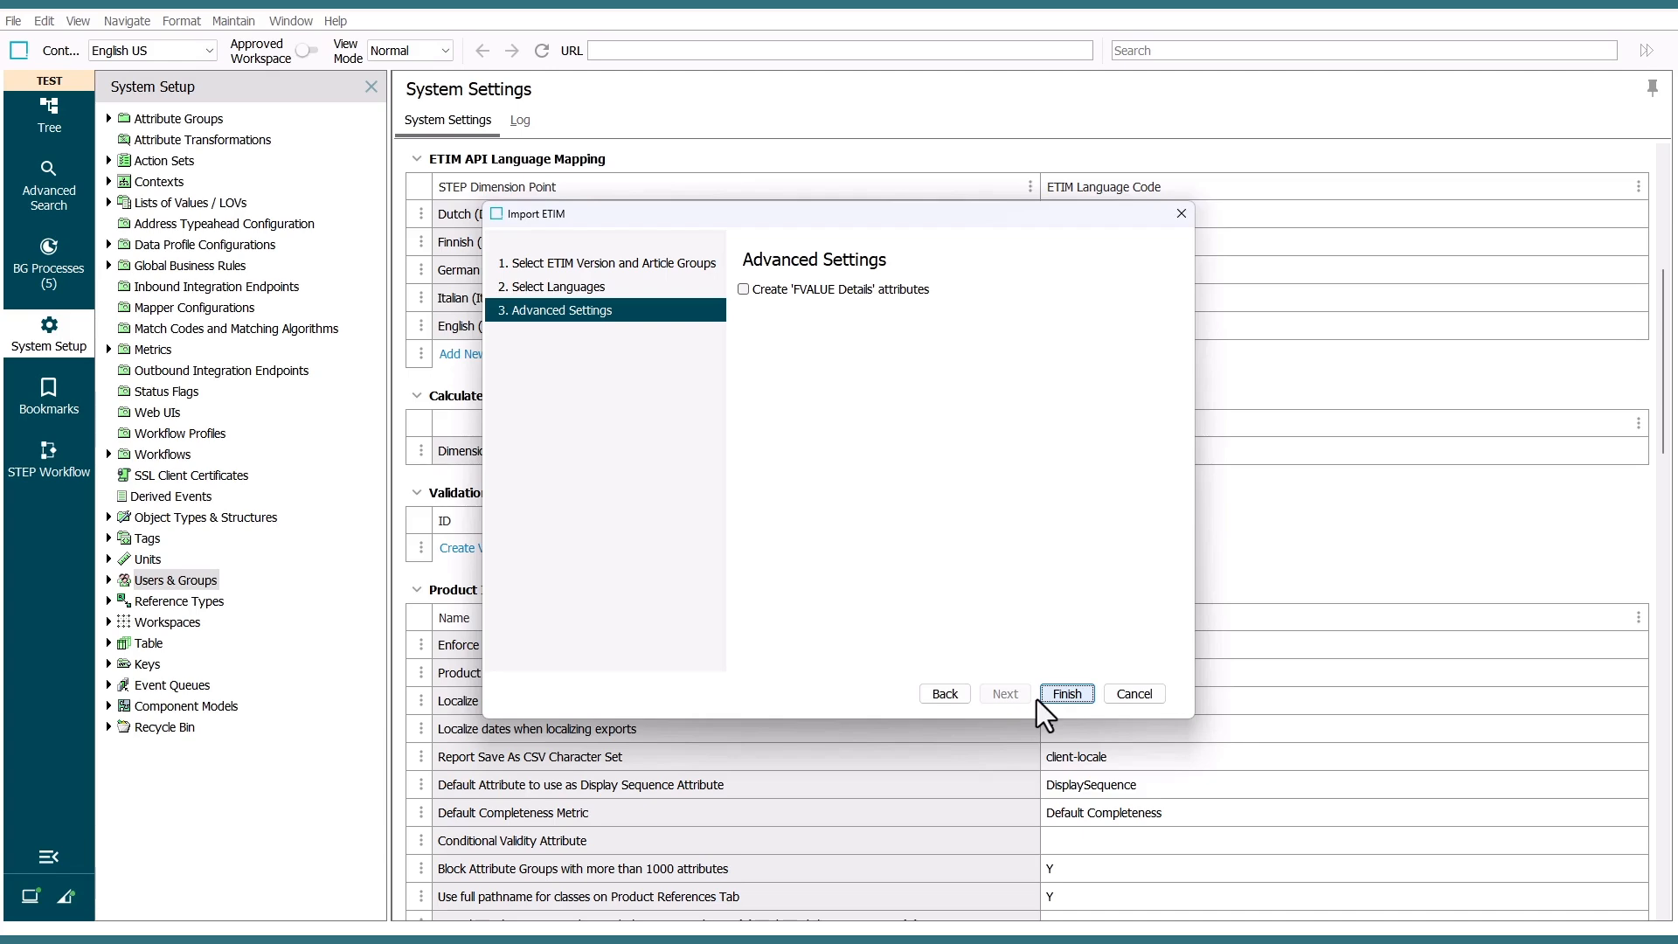
left_click(1067, 694)
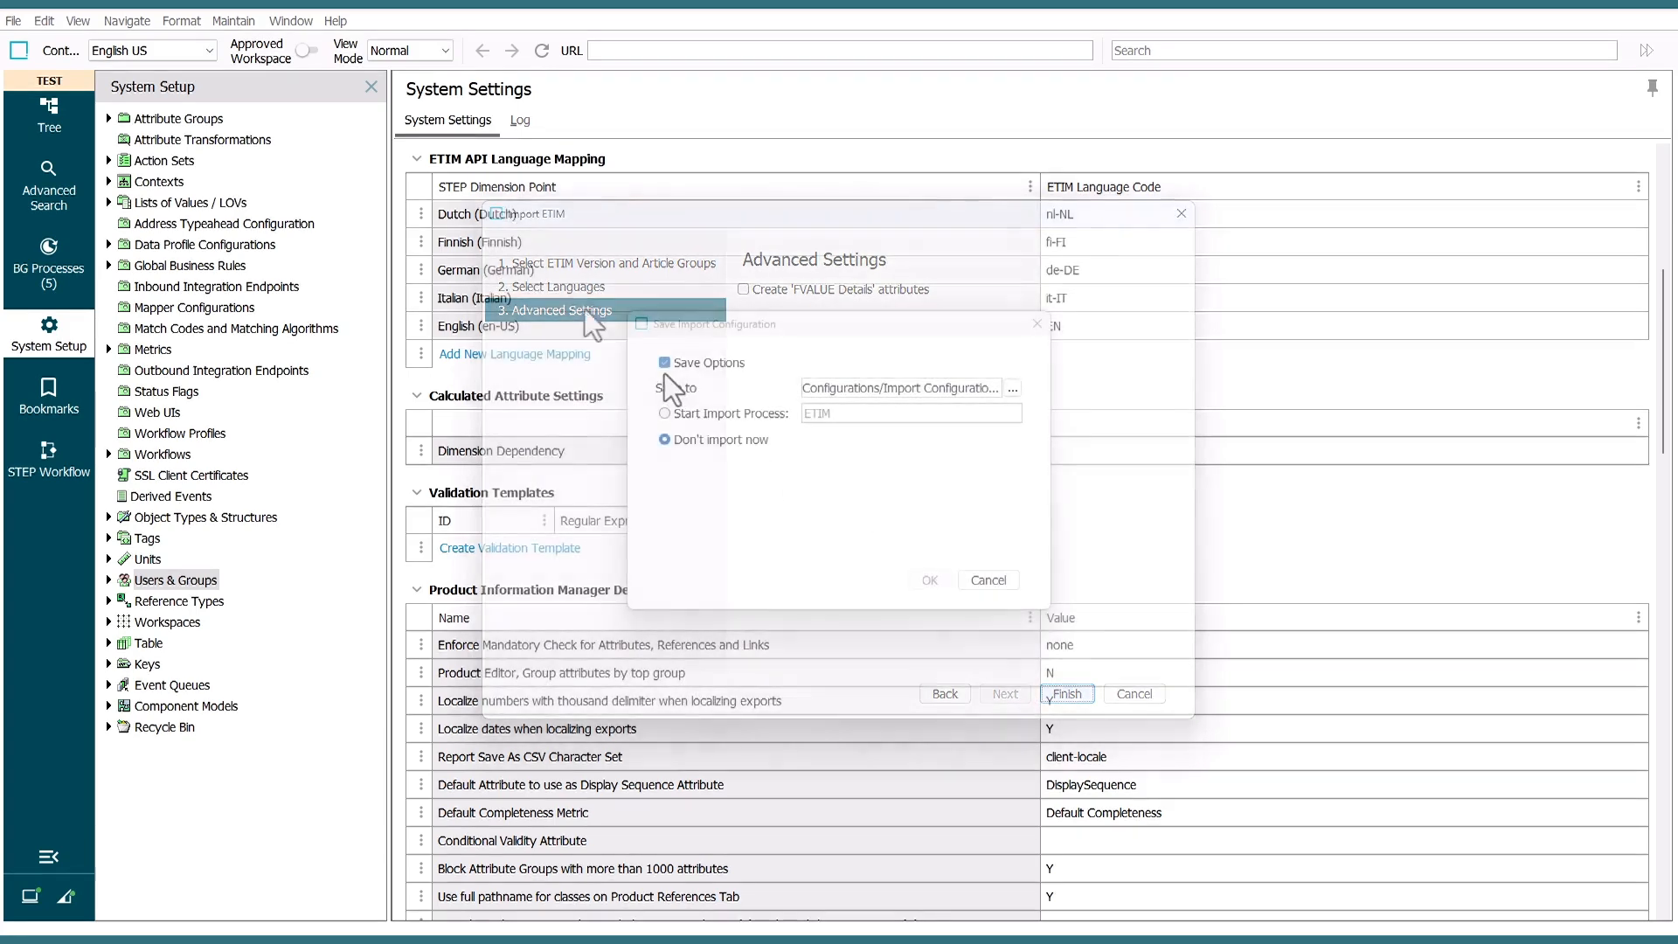
- Look through the Import Configurations folder as a save location for the import configuration and cancel the choice
left_click(1012, 387)
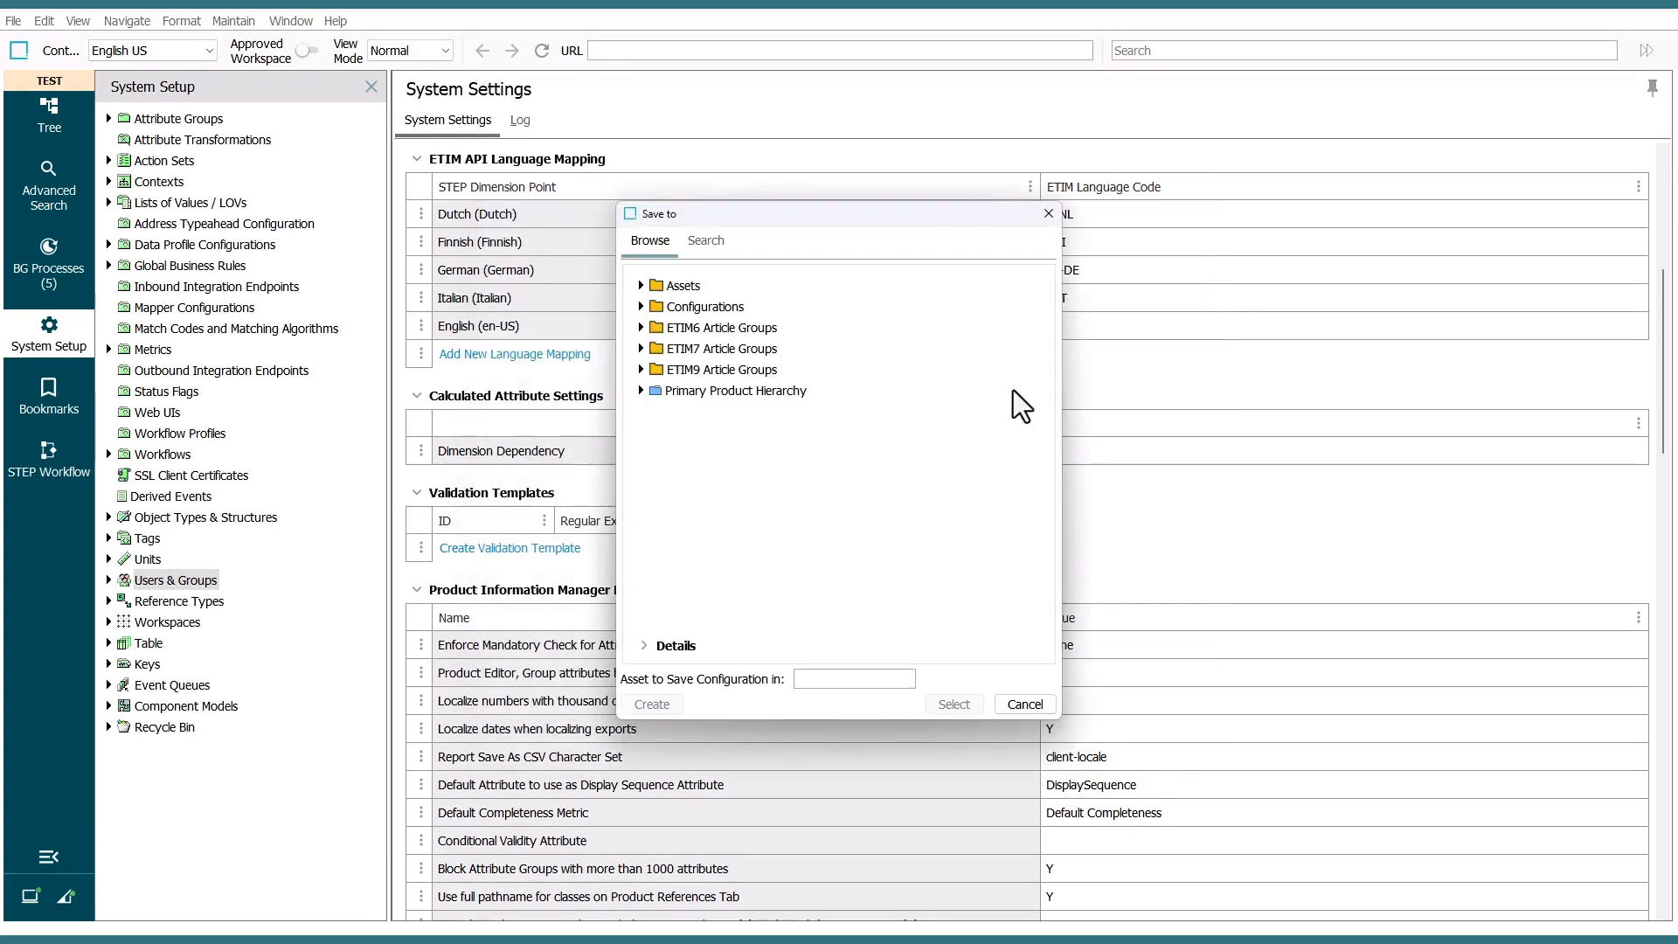
left_click(641, 307)
left_click(657, 328)
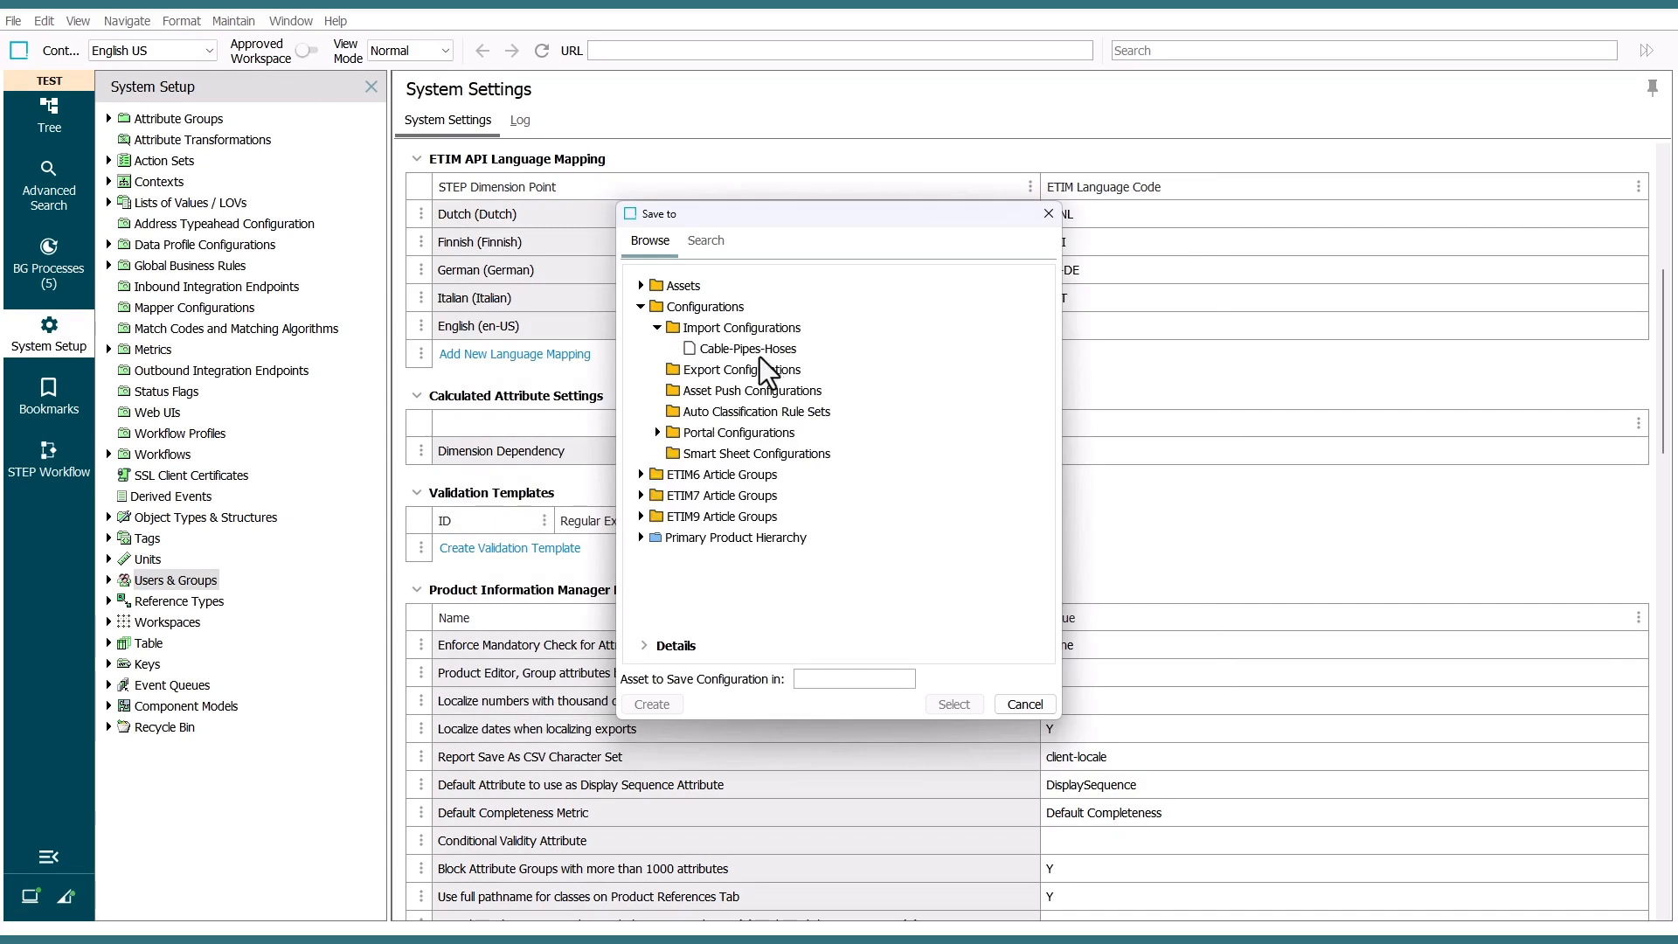
left_click(1023, 703)
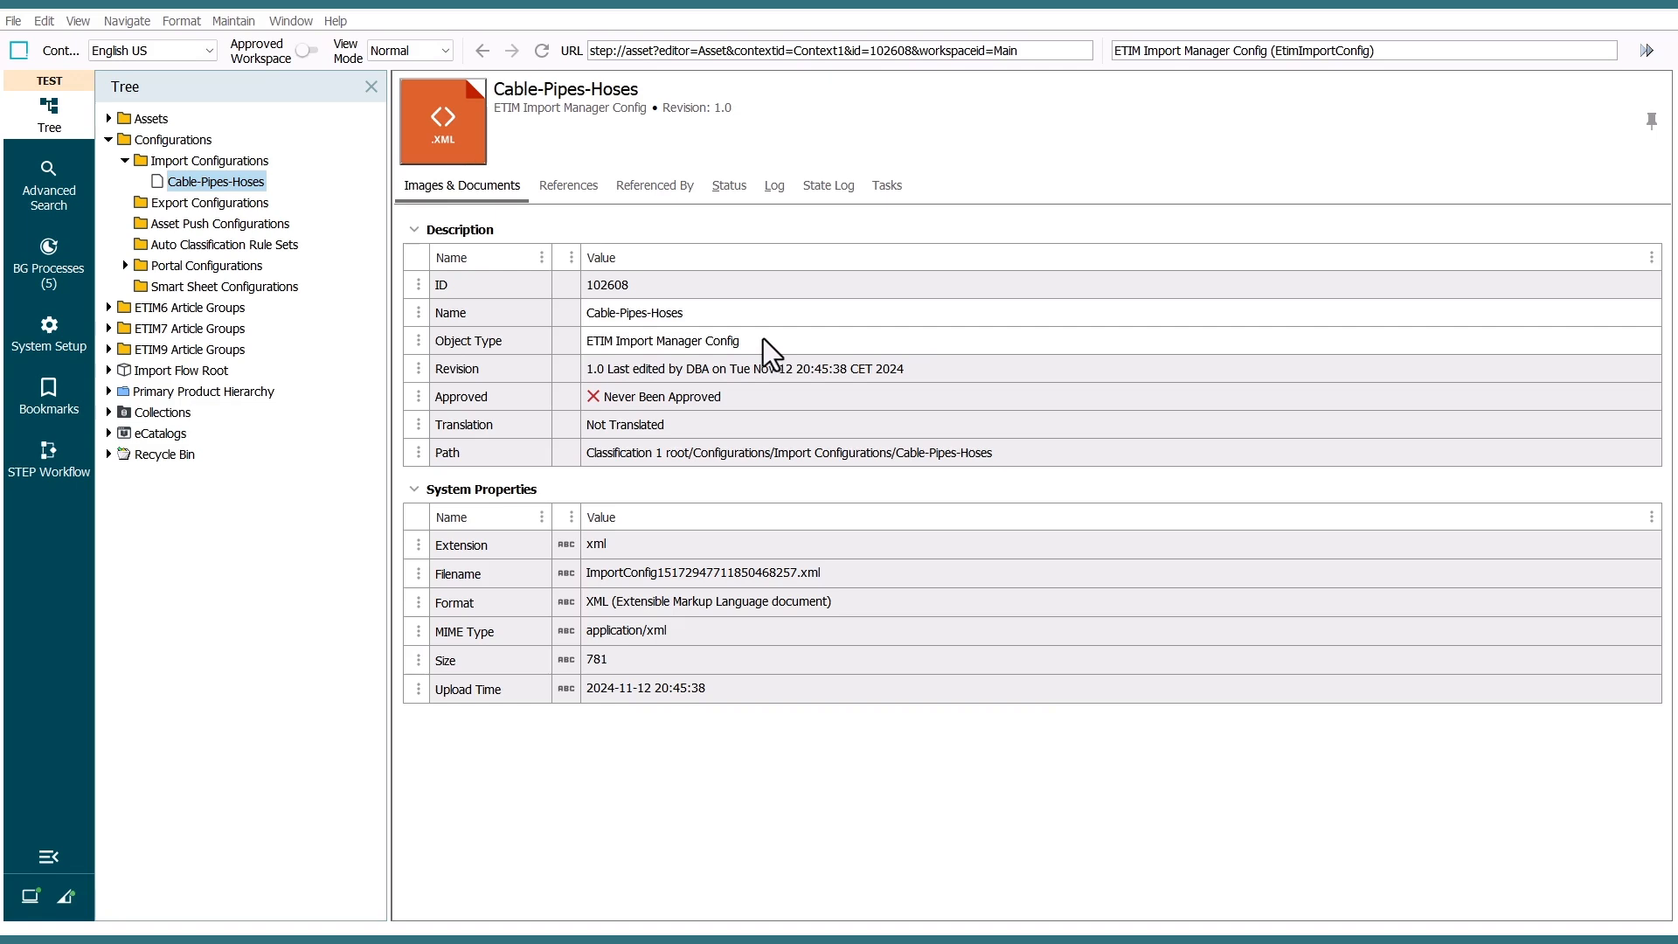
- Start a scheduled ETIM import based on the Cable-Pipes-Hoses configuration and proceed to its schedule options
left_click(13, 21)
mouse_move(80, 67)
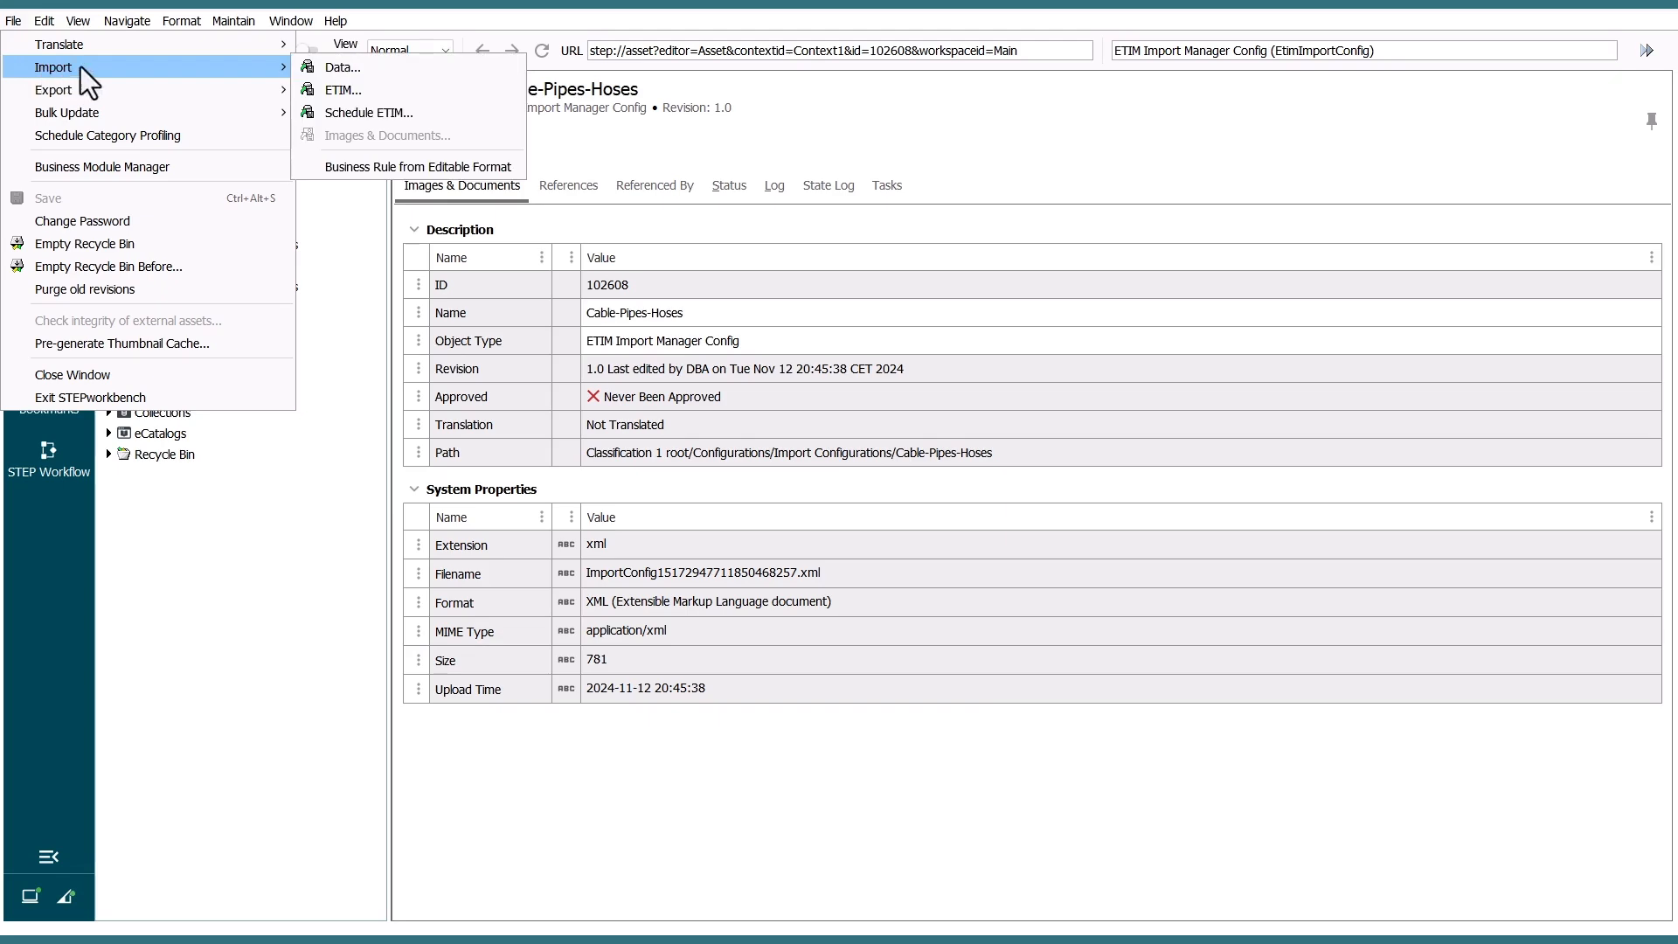
left_click(407, 113)
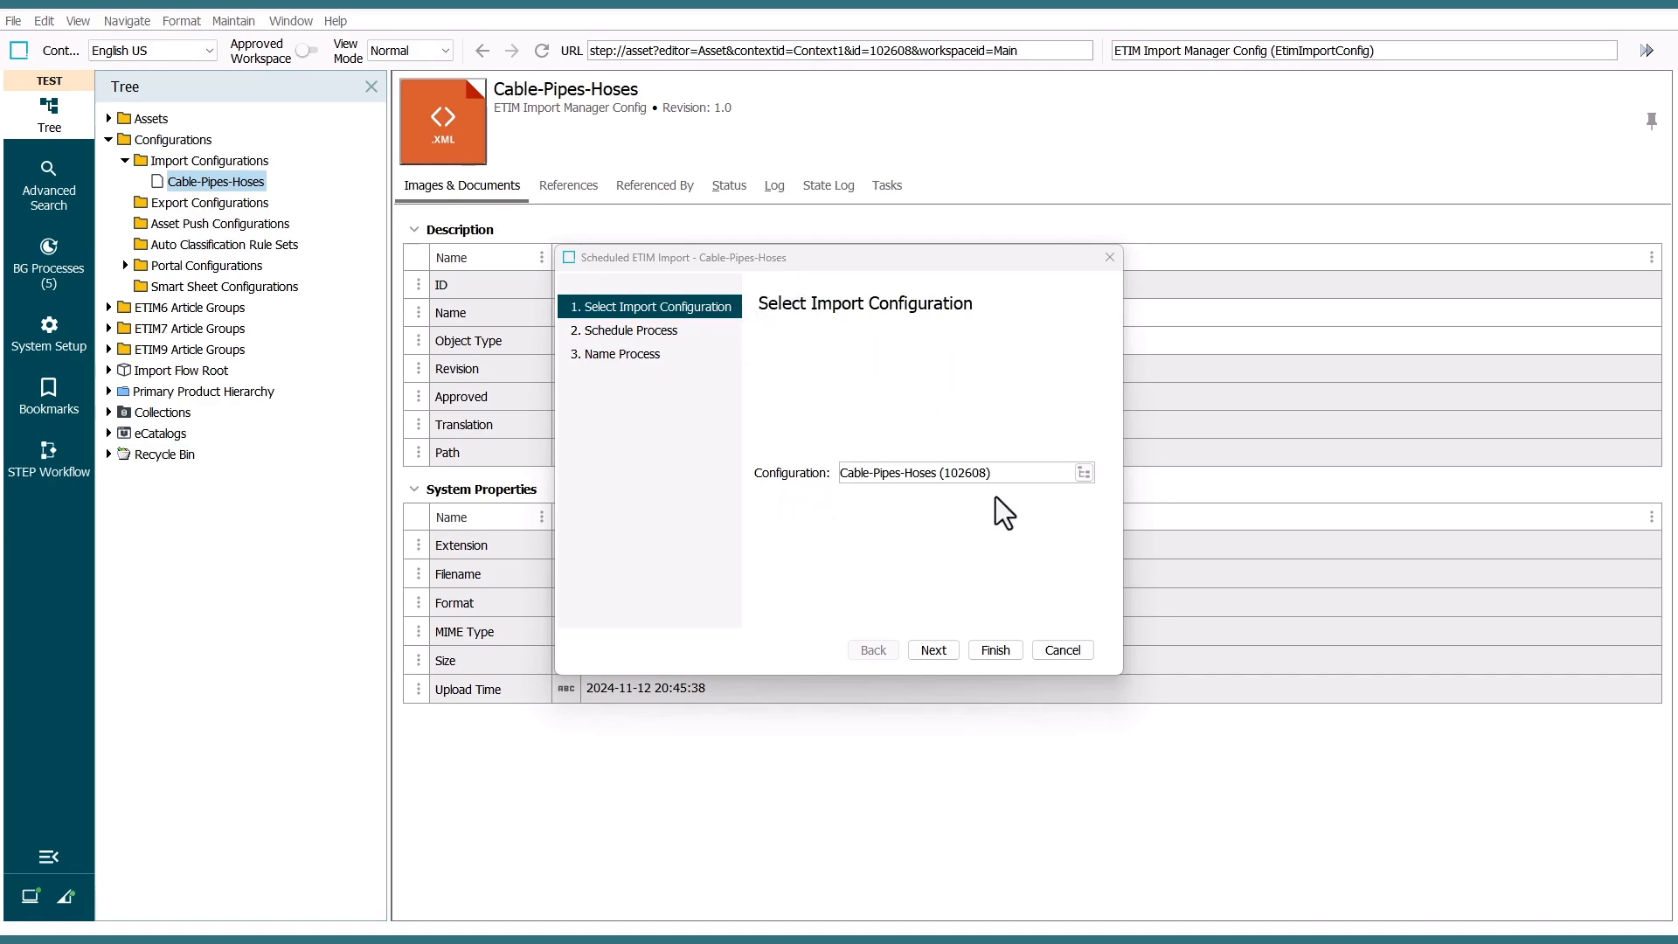
left_click(931, 650)
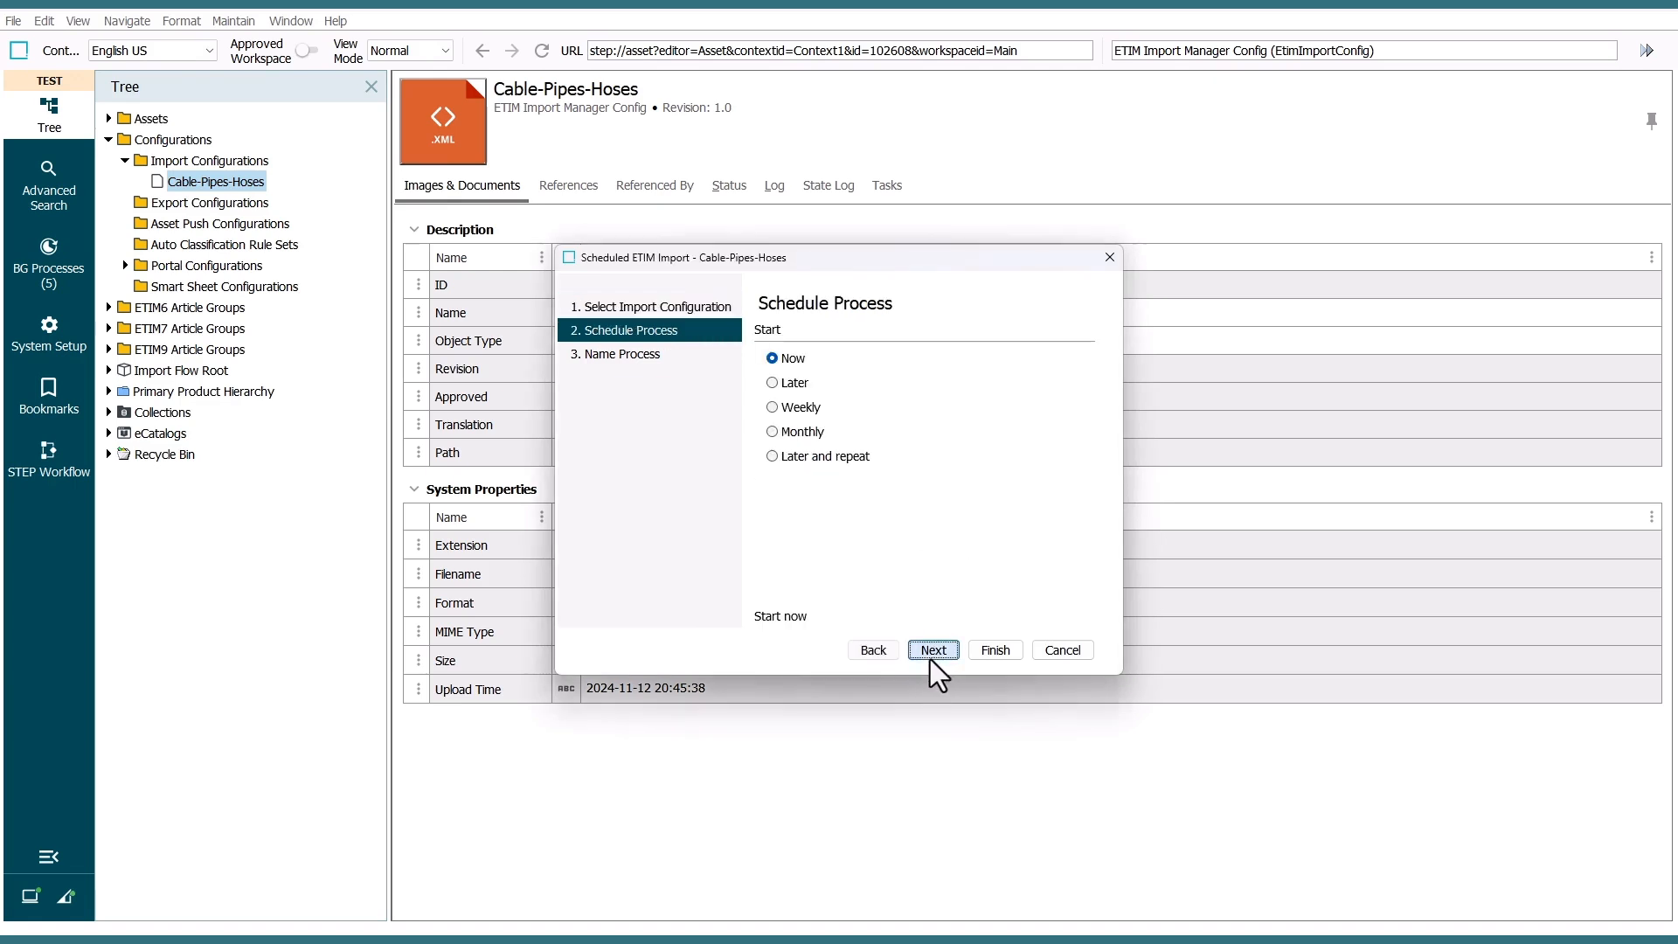
- Schedule the import process to run monthly and finish it with the suggested process names
left_click(772, 382)
left_click(772, 407)
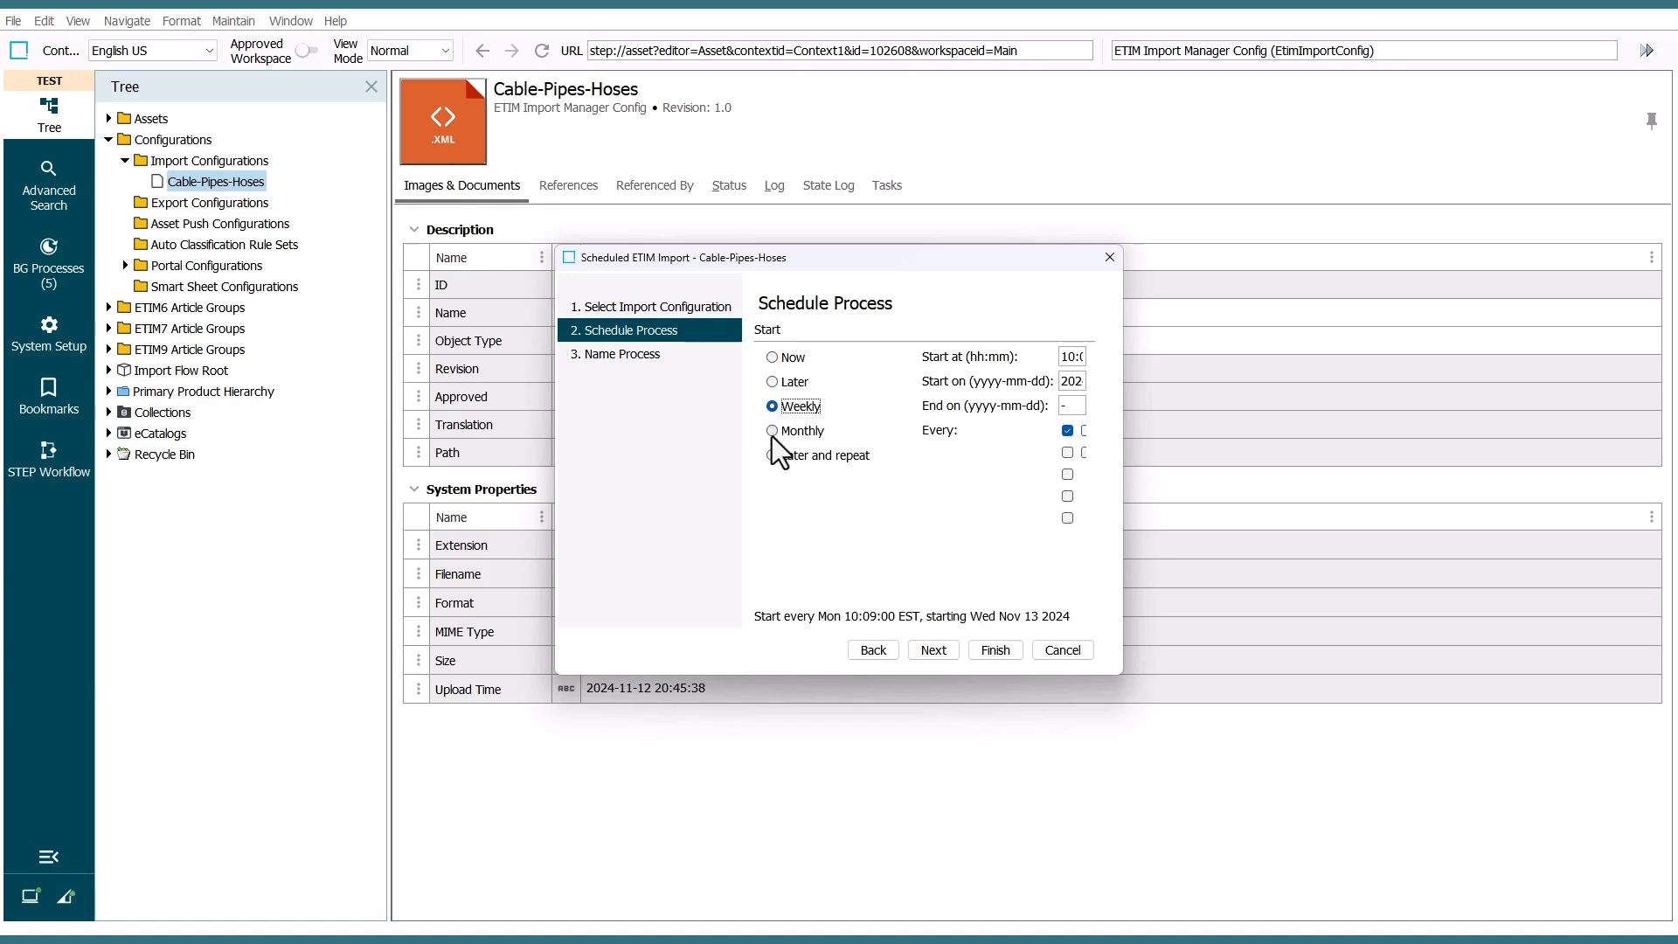
left_click(773, 431)
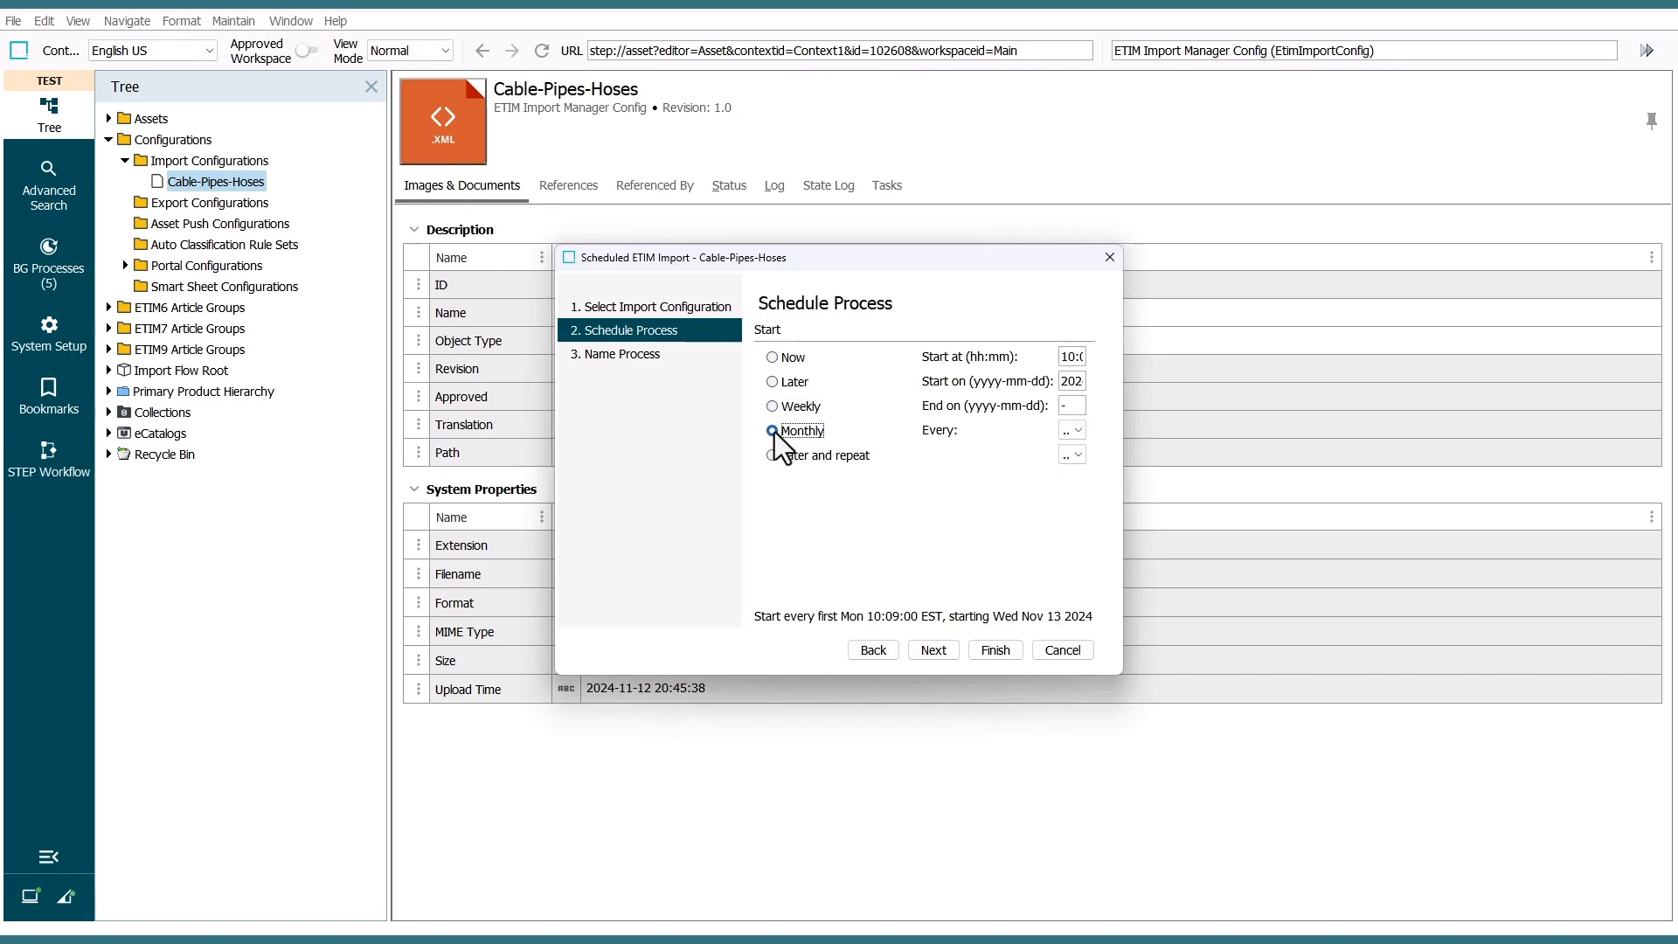
left_click(933, 651)
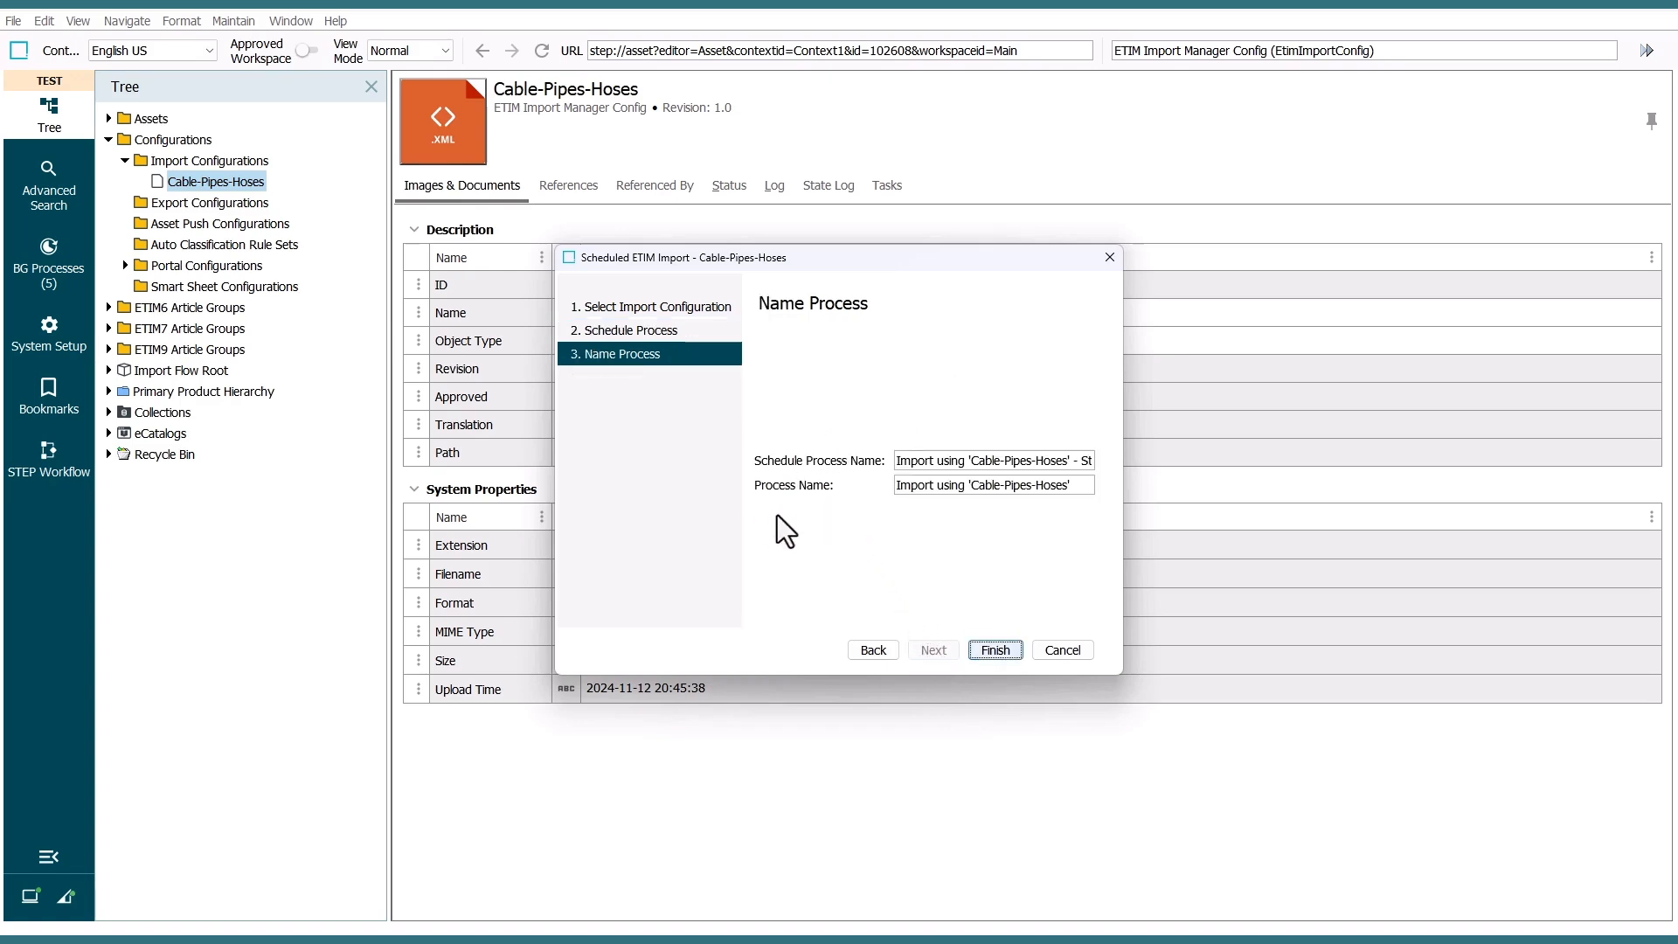
left_click(994, 650)
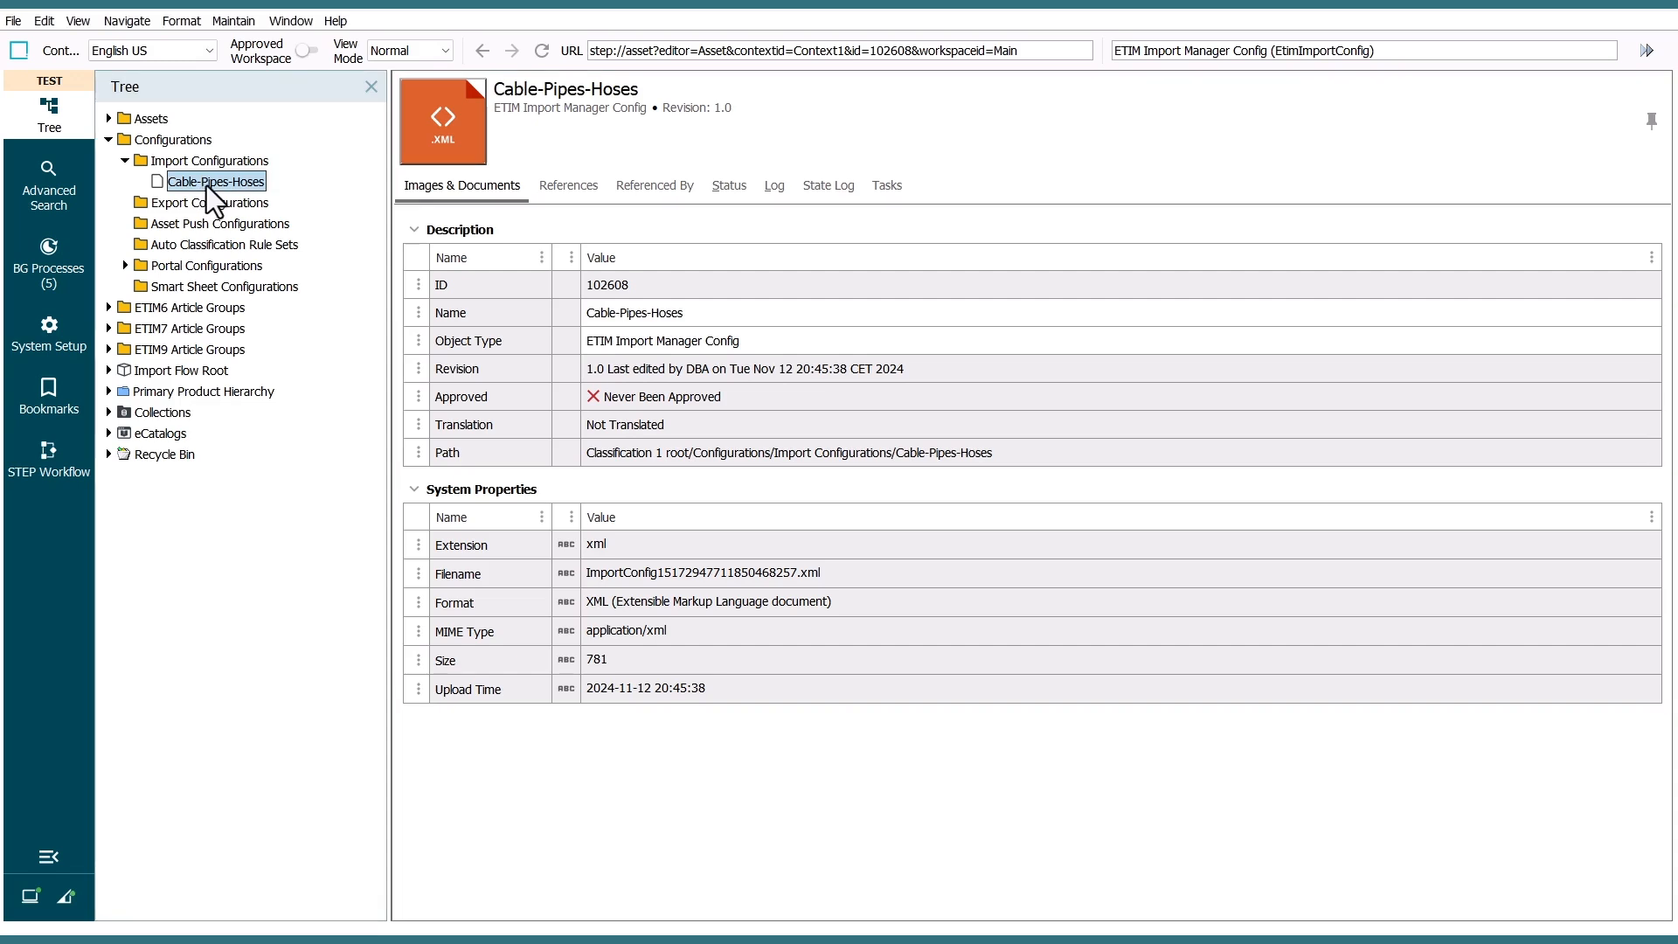
- Show the available actions for the Cable-Pipes-Hoses import configuration in the tree
right_click(206, 186)
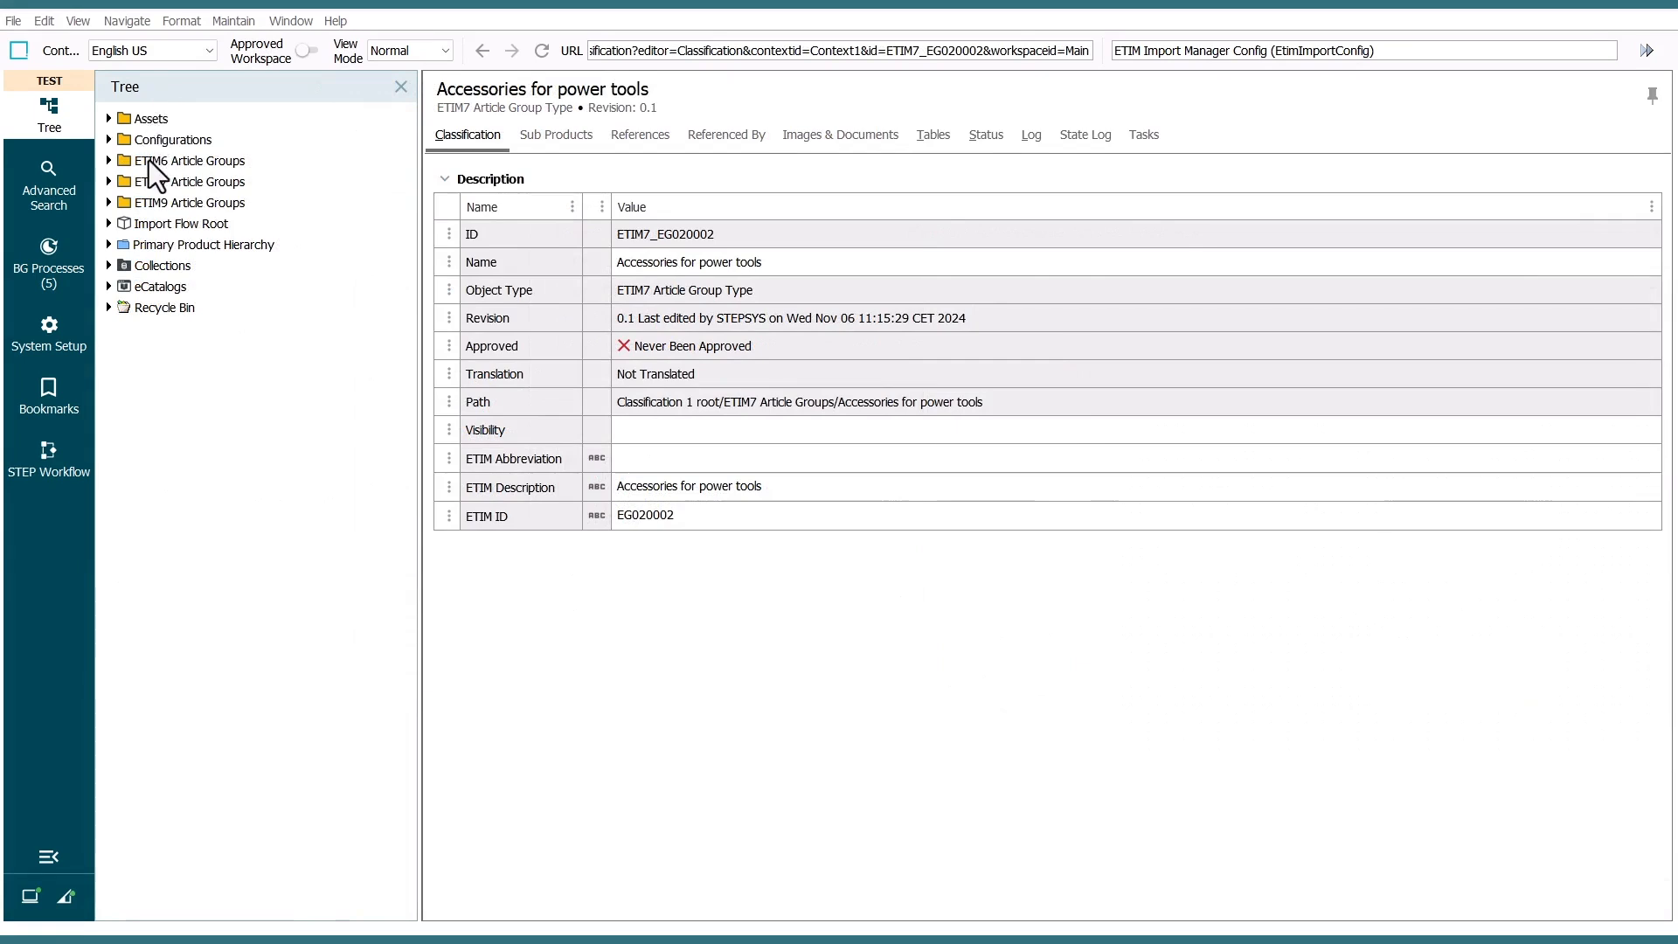
- Examine the Coaxial cable, Data and communication cable and Fibre optic cable classifications under Cables in the ETIM9 Article Groups
left_click(108, 203)
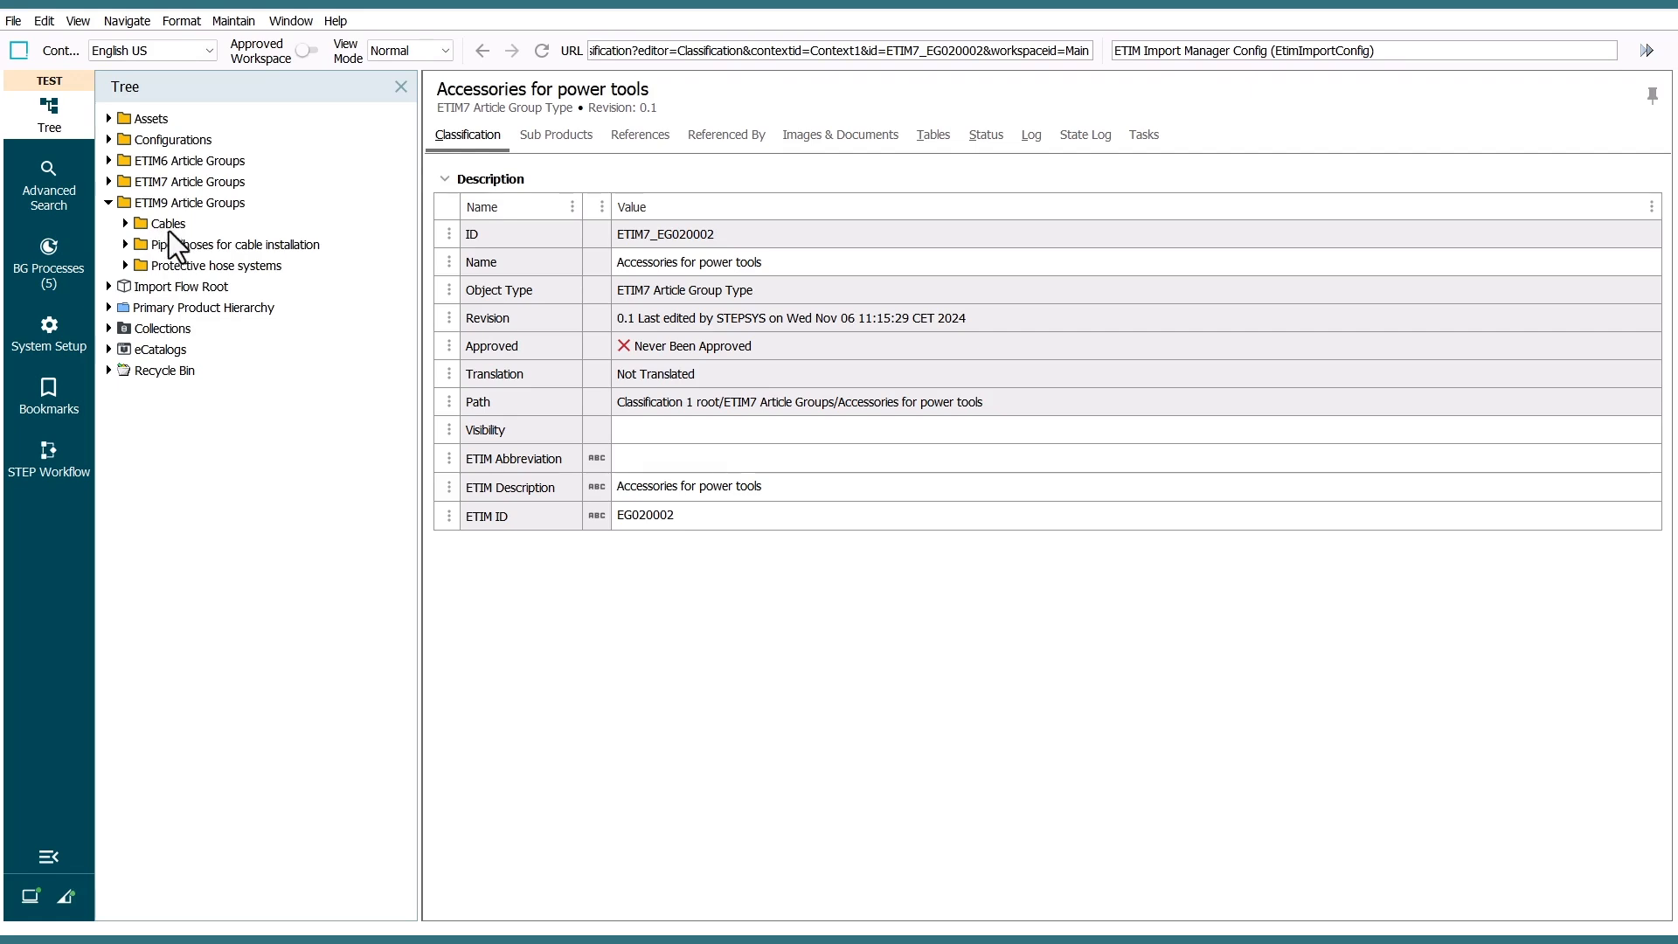
left_click(125, 224)
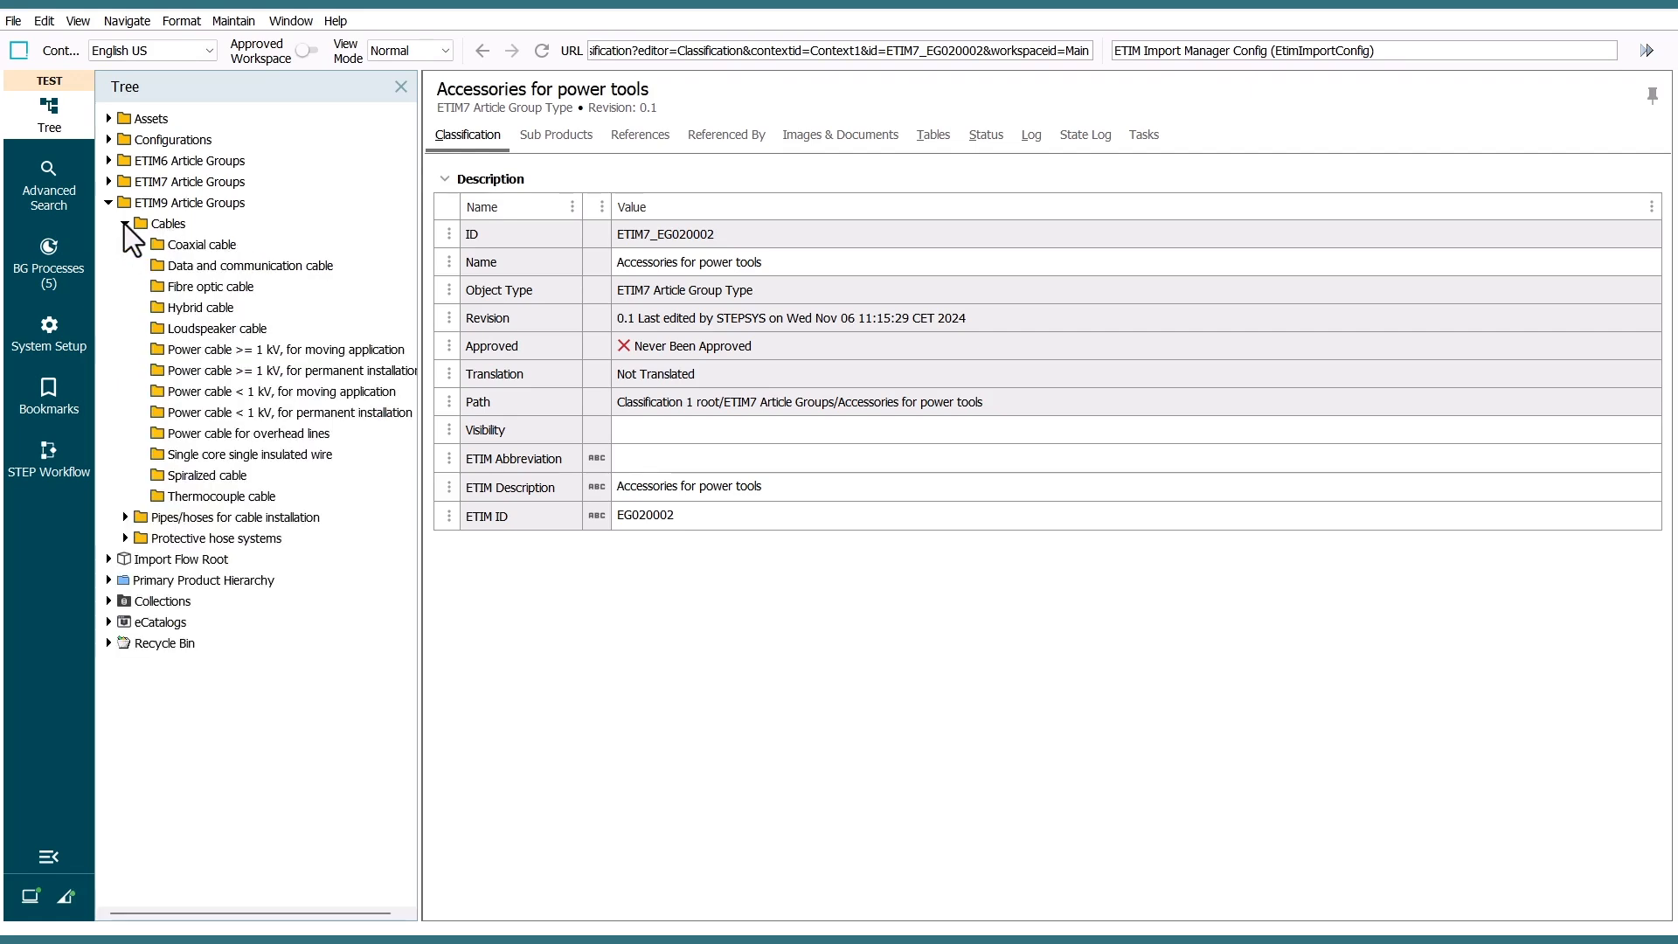
left_click(181, 248)
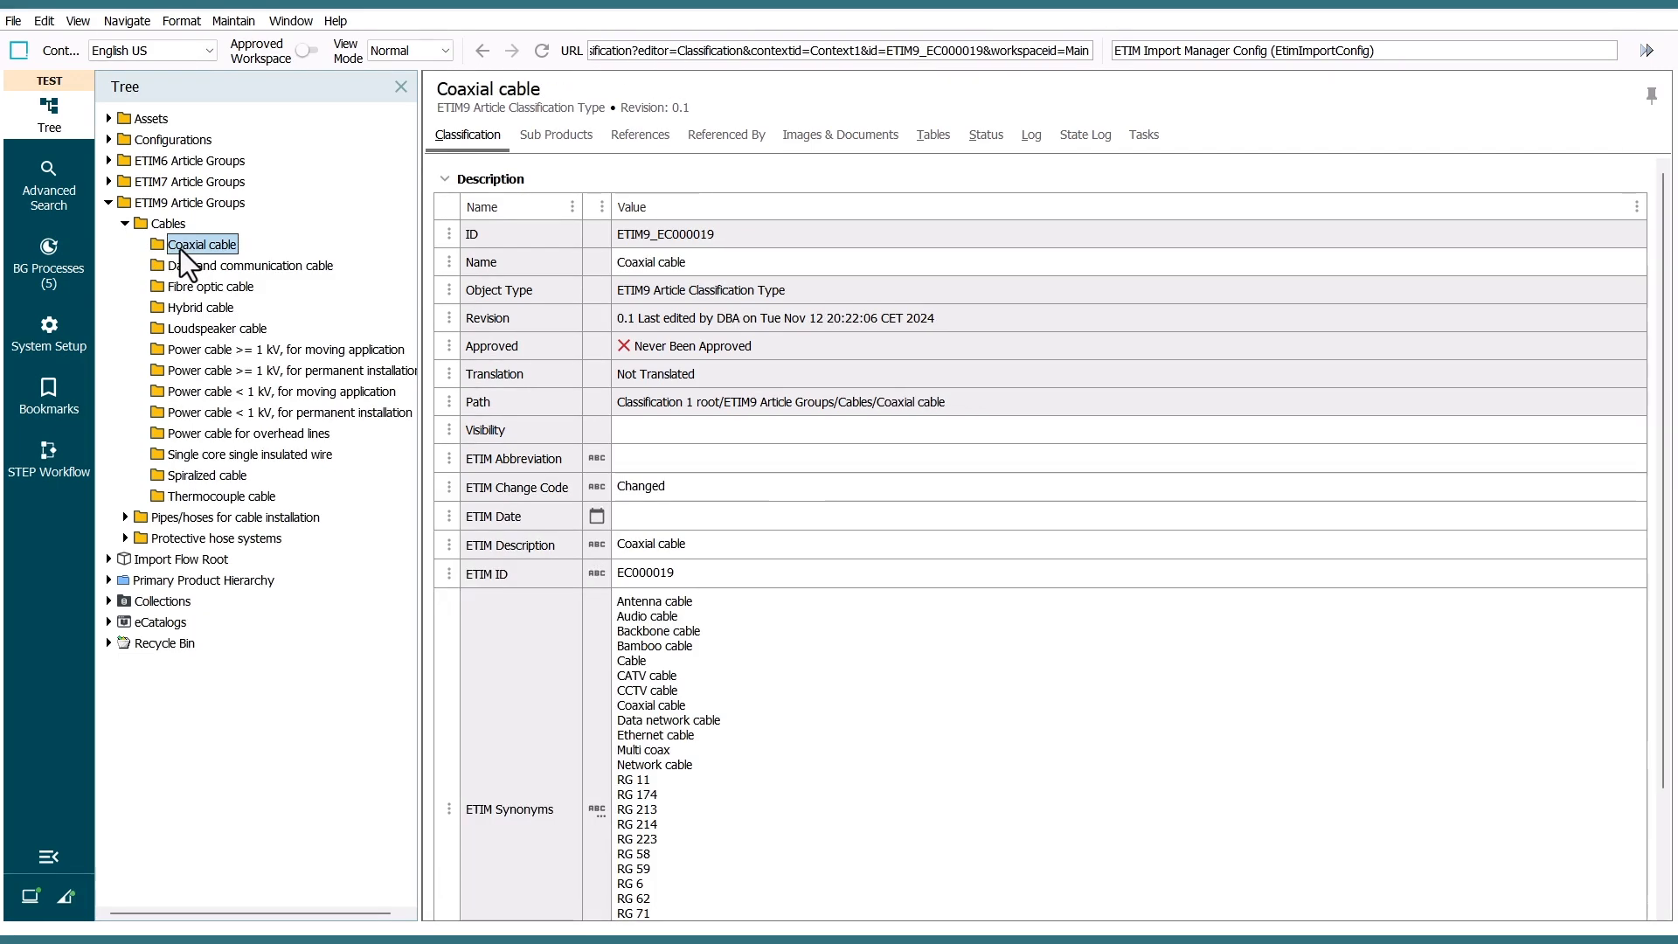
left_click(180, 265)
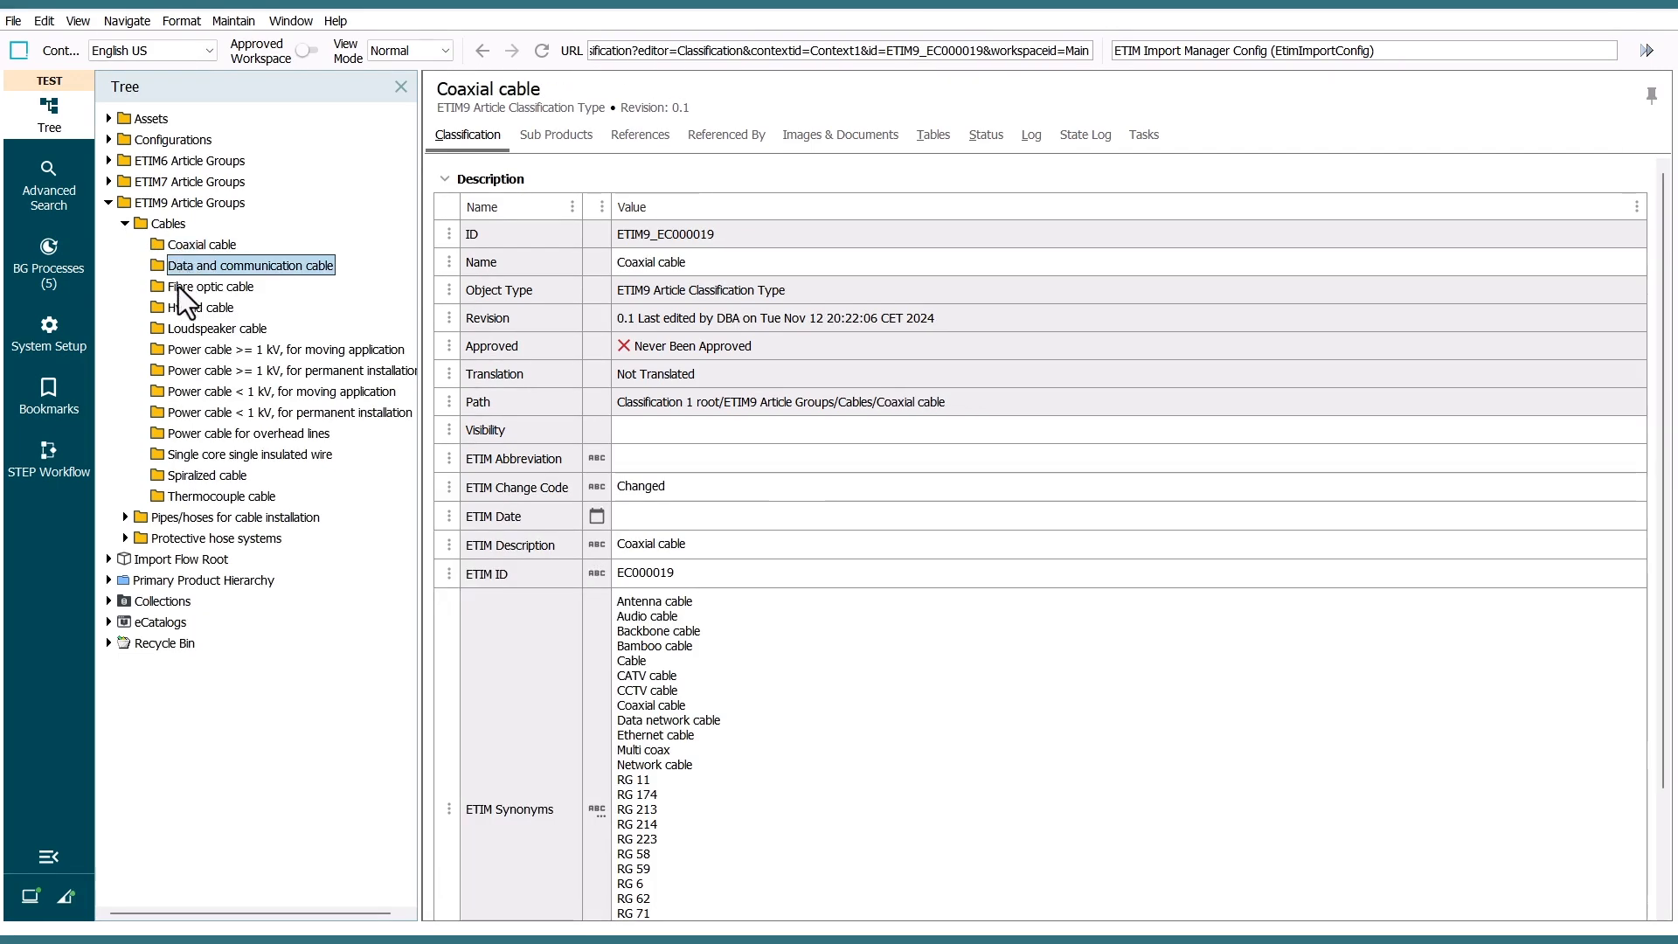
left_click(179, 288)
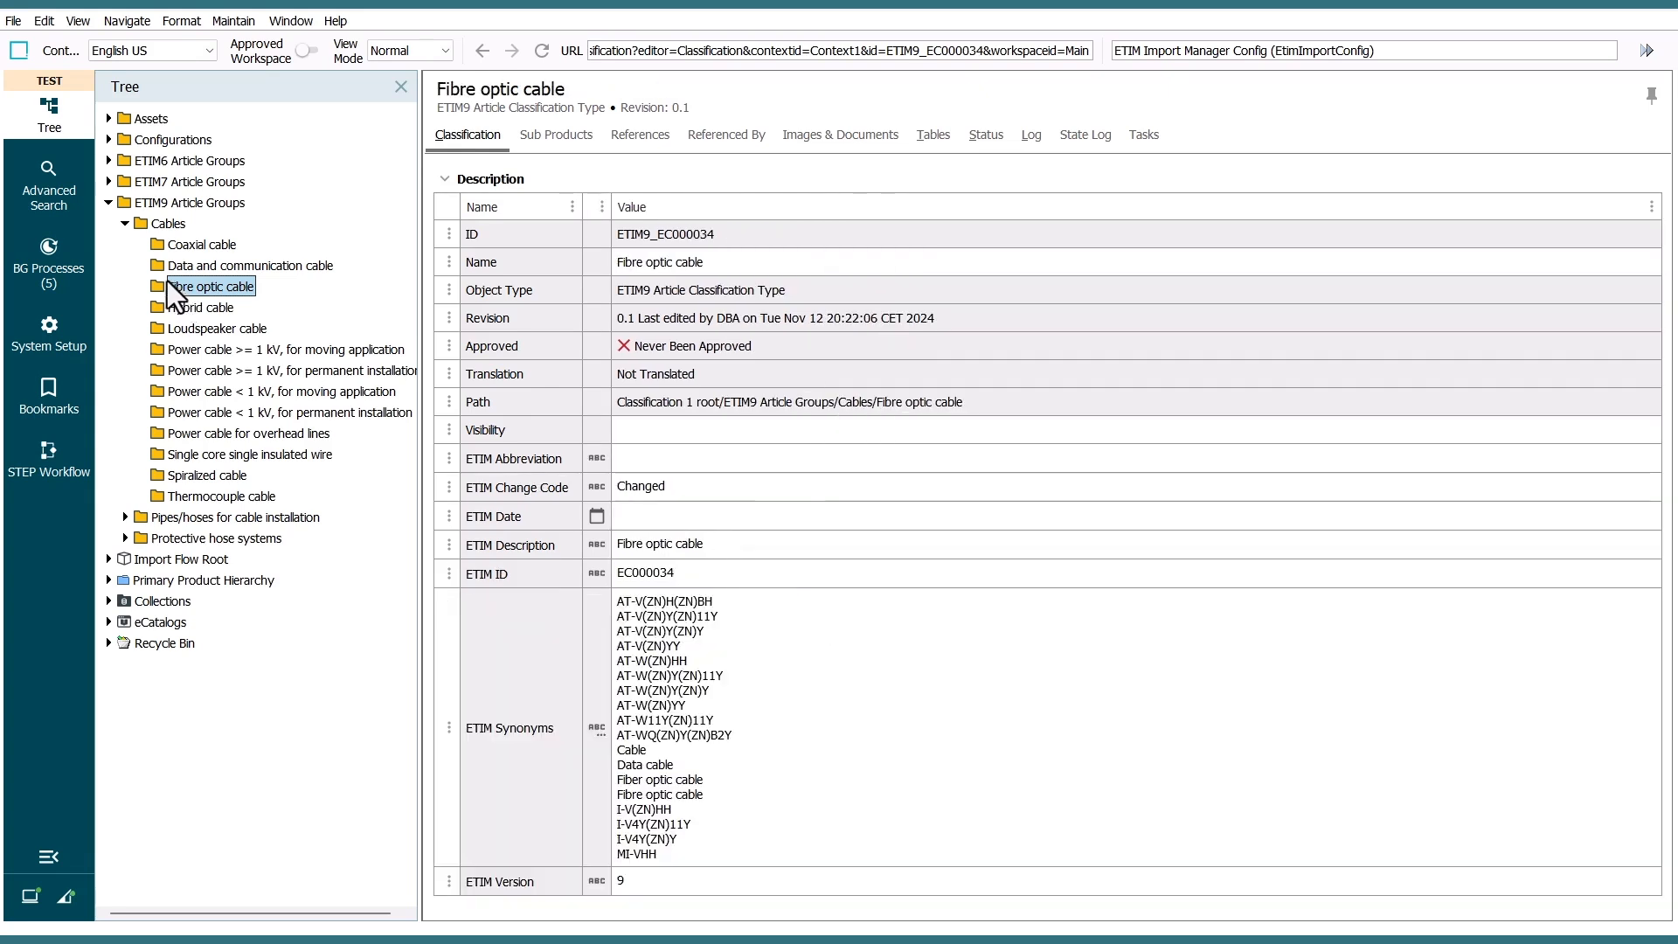
left_click(126, 225)
left_click(106, 202)
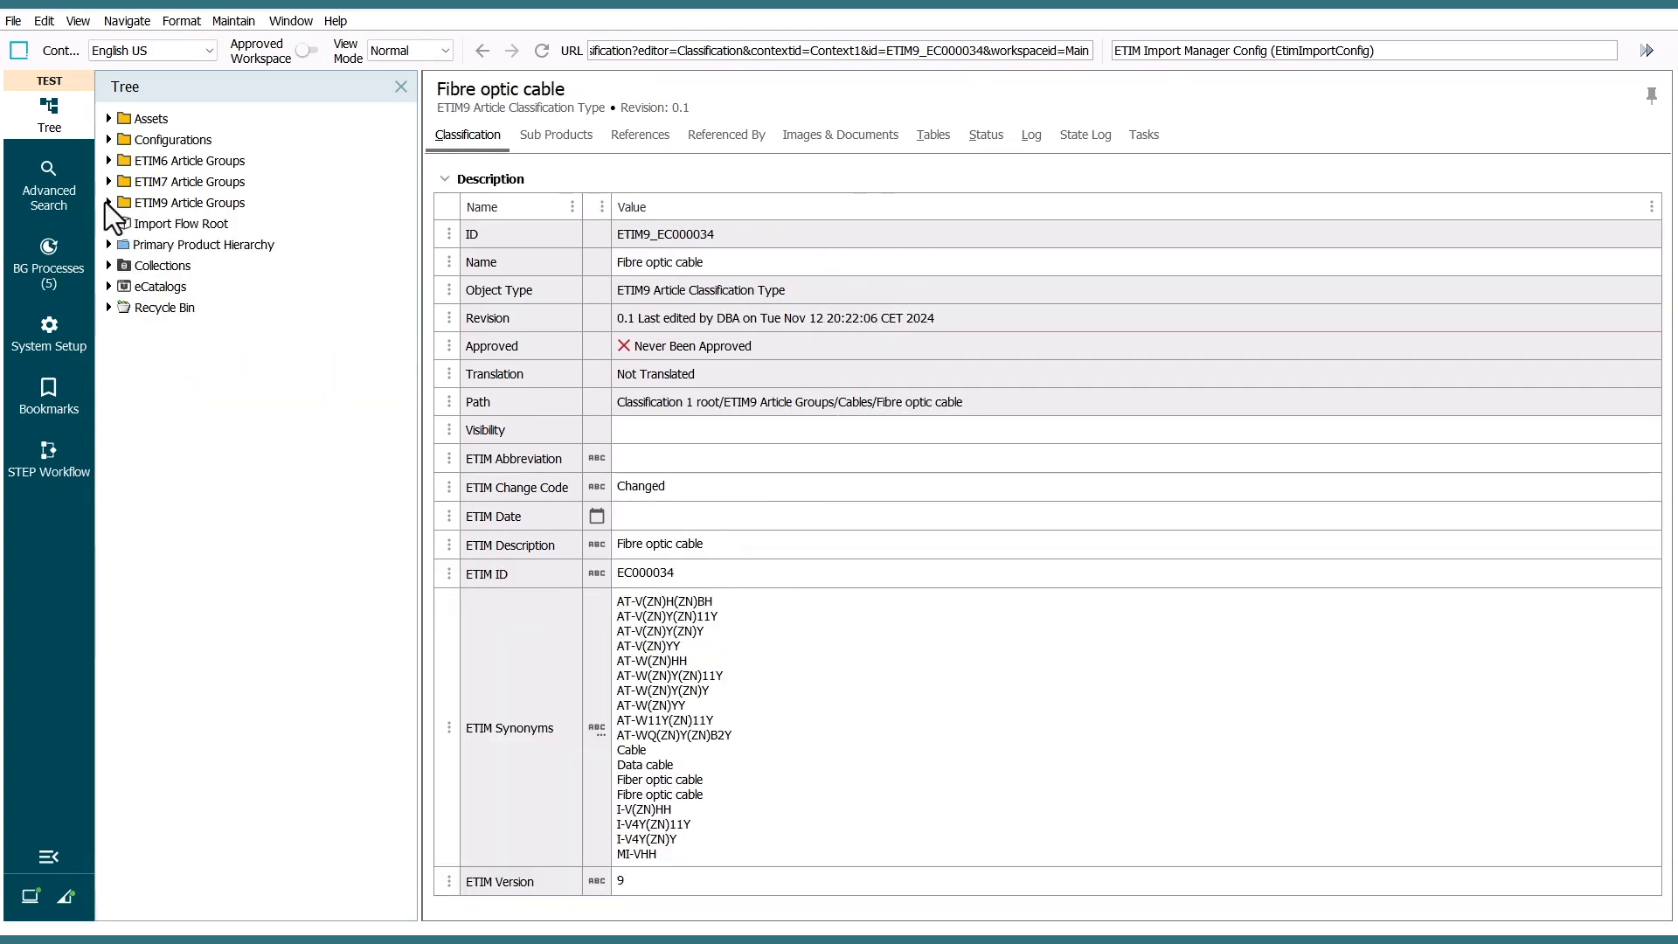